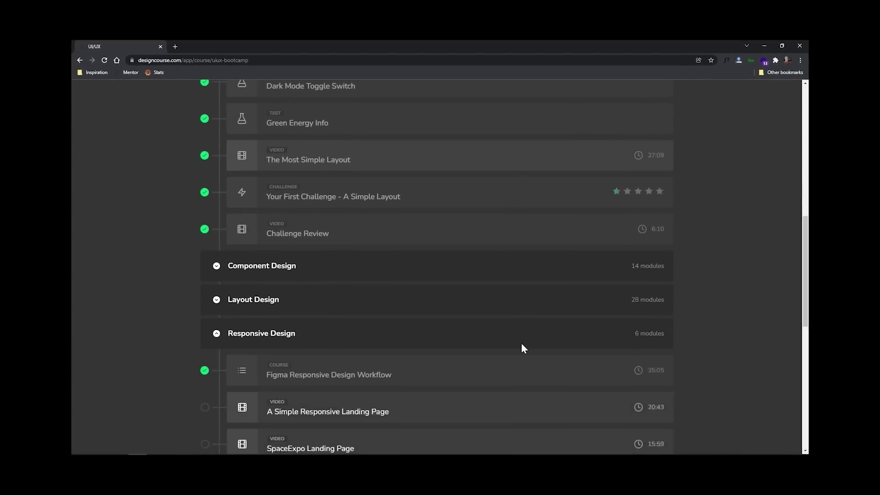
Scroll the designcourse.com course page and expand its Component Design section.
{"action": "left_click", "coordinate": [431, 246]}
{"action": "scroll", "coordinate": [459, 275], "scroll_direction": "down", "scroll_amount": 6}
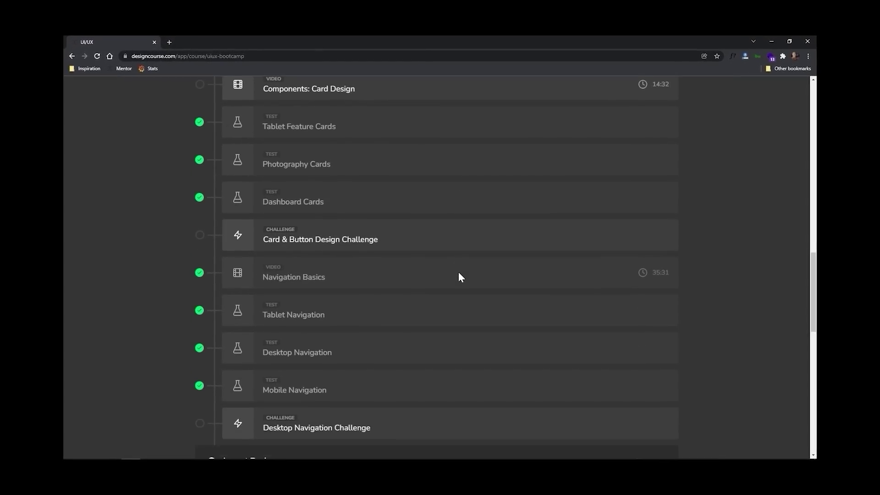
{"action": "scroll", "coordinate": [458, 273], "scroll_direction": "down", "scroll_amount": 5}
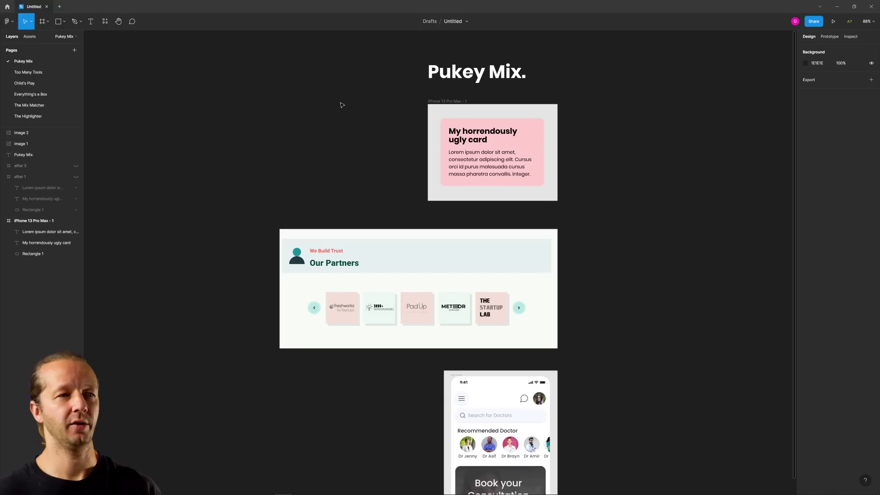
{"action": "left_click_drag", "start_coordinate": [279, 65], "coordinate": [645, 464]}
{"action": "left_click", "coordinate": [646, 420]}
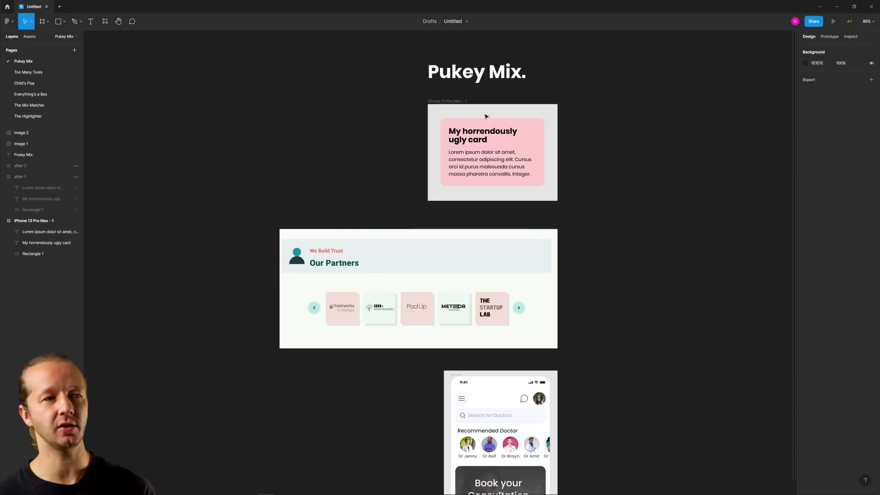
{"action": "scroll", "coordinate": [537, 136], "scroll_direction": "up", "scroll_amount": 5}
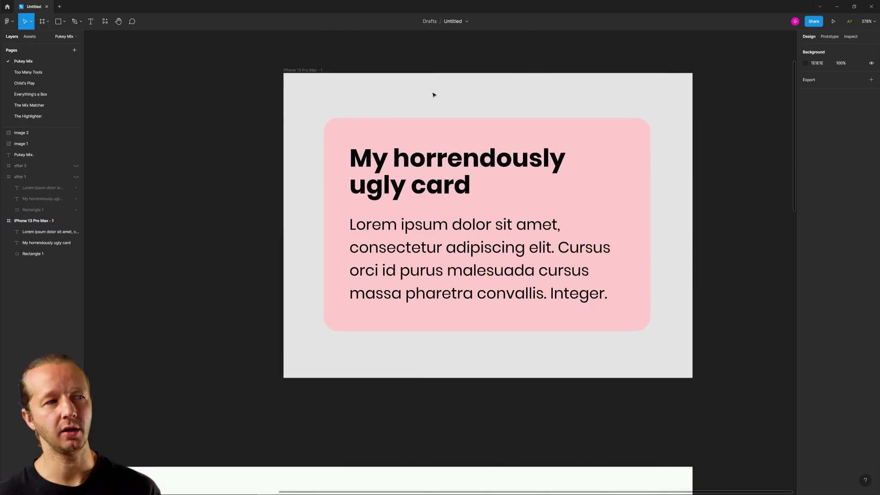
{"action": "scroll", "coordinate": [367, 103], "scroll_direction": "up", "scroll_amount": 2}
{"action": "scroll", "coordinate": [362, 125], "scroll_direction": "down", "scroll_amount": 4}
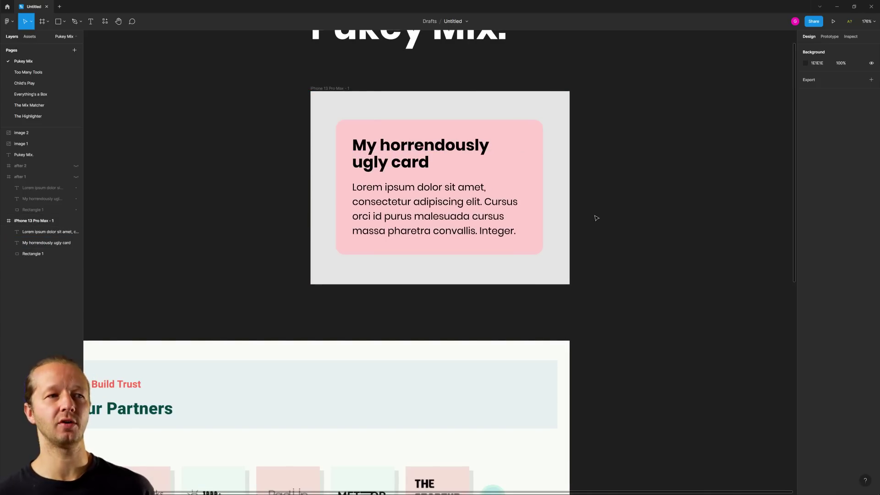
Try different fill hues on the pink card's Rectangle 1 background.
{"action": "left_click", "coordinate": [522, 178]}
{"action": "left_click", "coordinate": [806, 199]}
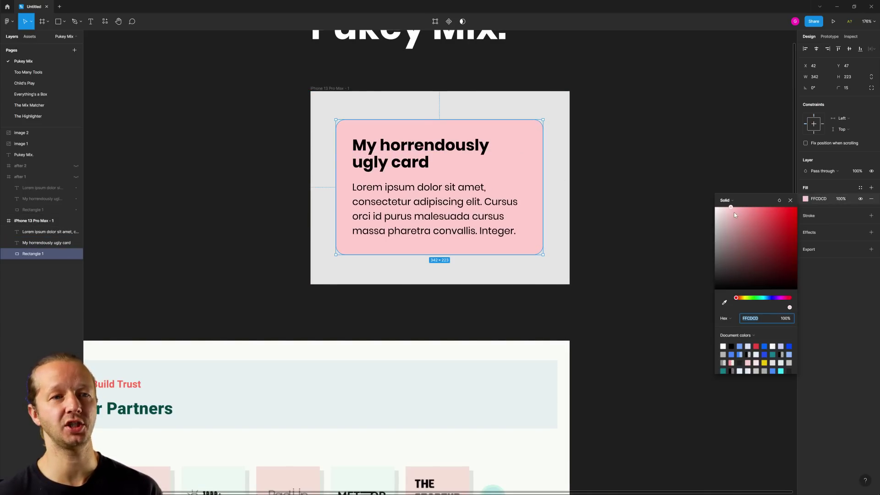
{"action": "left_click_drag", "start_coordinate": [742, 299], "coordinate": [789, 298]}
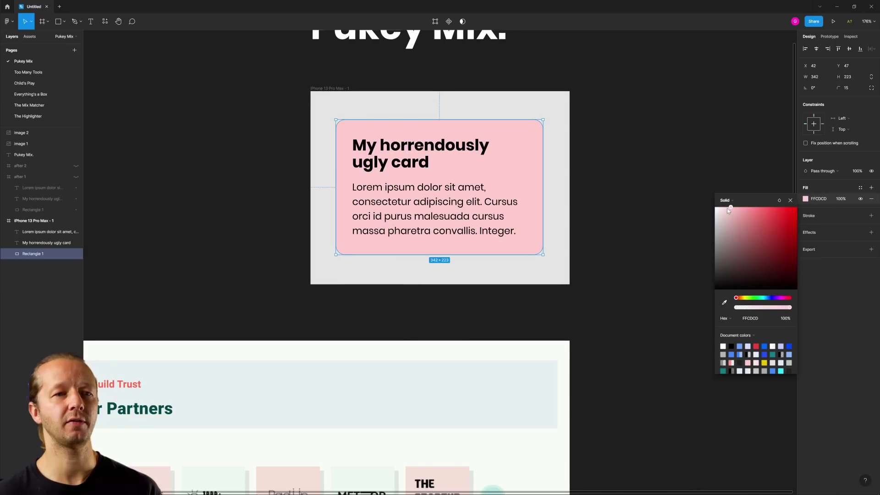
{"action": "left_click", "coordinate": [591, 155]}
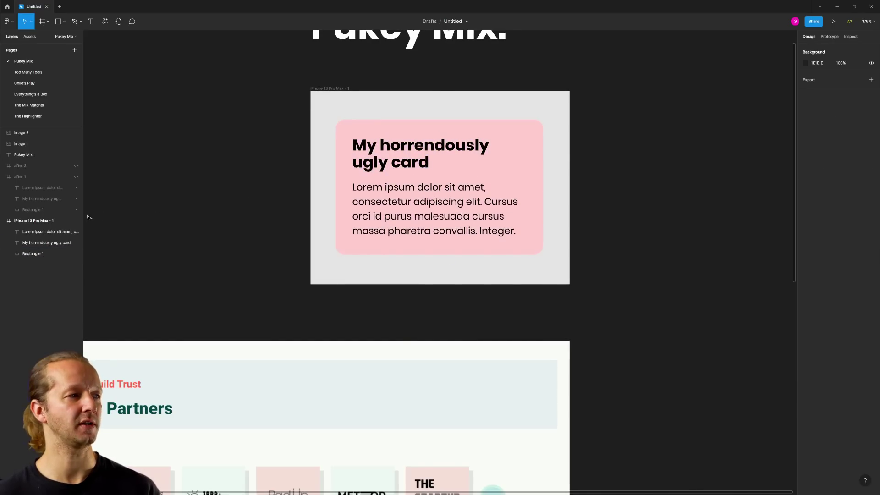
Unhide the after 1 and after 2 frames: white cards on grey and pink.
{"action": "left_click", "coordinate": [76, 177]}
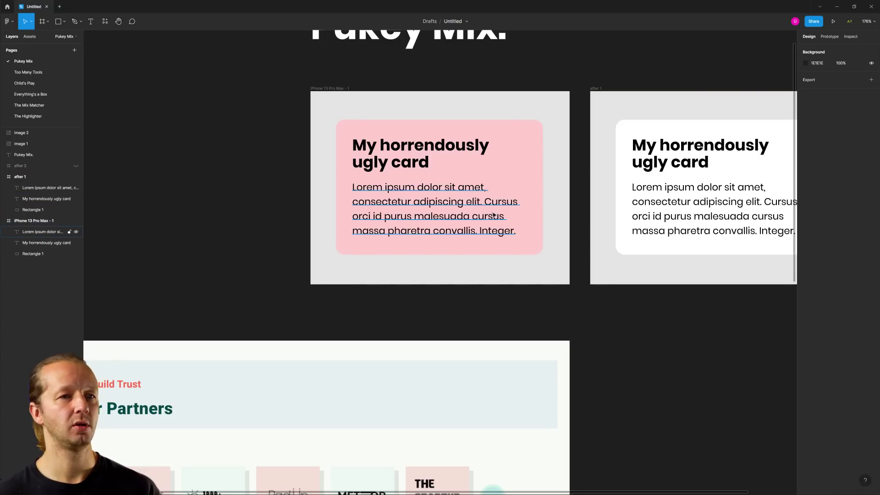
{"action": "scroll", "coordinate": [451, 308], "scroll_direction": "down", "scroll_amount": 2}
{"action": "scroll", "coordinate": [363, 162], "scroll_direction": "right", "scroll_amount": 5}
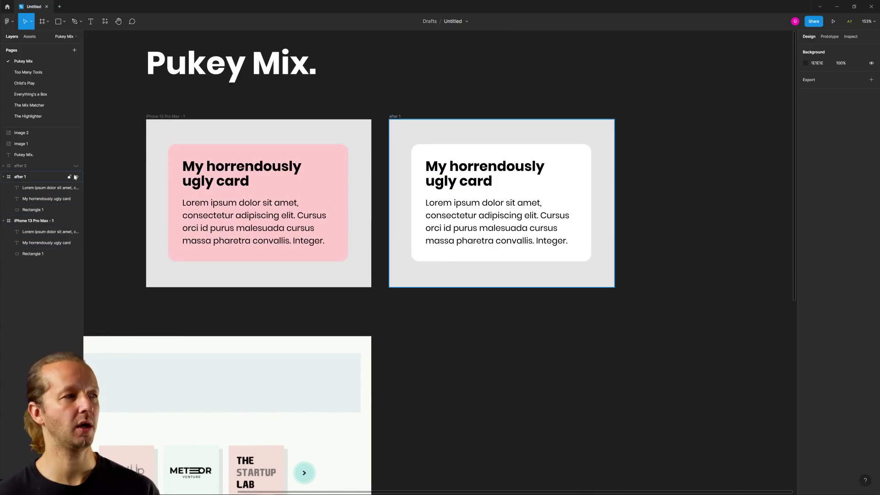
{"action": "left_click", "coordinate": [75, 166]}
{"action": "scroll", "coordinate": [500, 300], "scroll_direction": "right", "scroll_amount": 5}
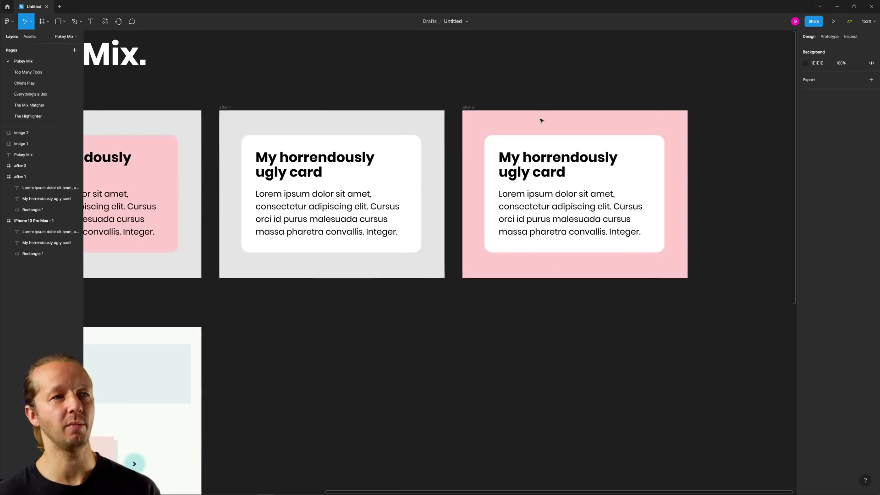
{"action": "left_click", "coordinate": [161, 149]}
{"action": "left_click", "coordinate": [426, 162]}
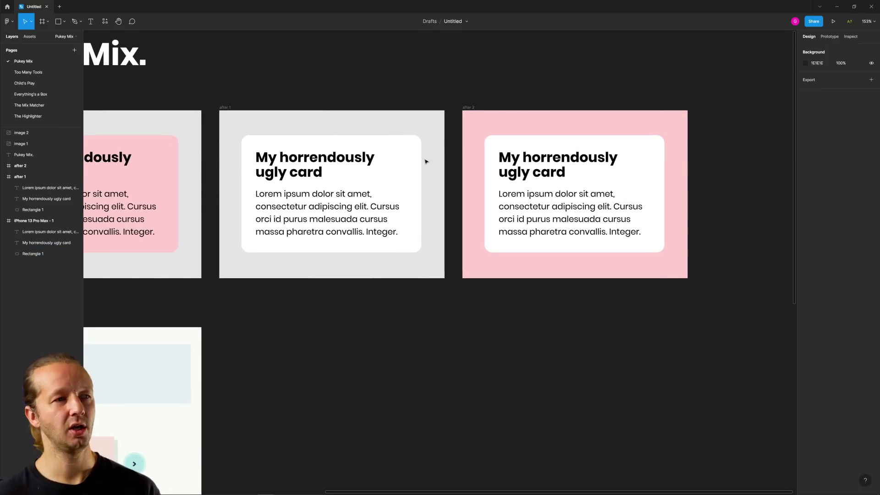
{"action": "left_click_drag", "start_coordinate": [225, 147], "coordinate": [538, 159]}
{"action": "scroll", "coordinate": [539, 159], "scroll_direction": "left", "scroll_amount": 1}
{"action": "scroll", "coordinate": [475, 147], "scroll_direction": "up", "scroll_amount": 3}
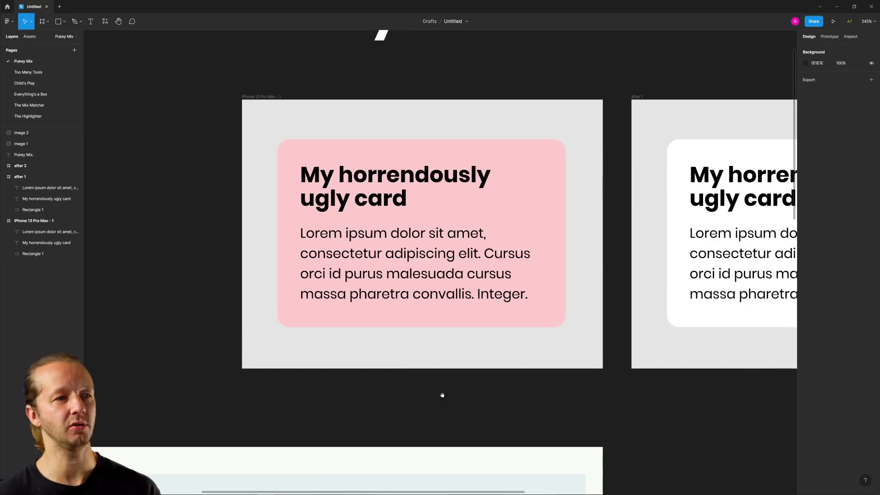
{"action": "scroll", "coordinate": [501, 244], "scroll_direction": "down", "scroll_amount": 6}
{"action": "scroll", "coordinate": [501, 244], "scroll_direction": "down", "scroll_amount": 4}
{"action": "scroll", "coordinate": [512, 290], "scroll_direction": "up", "scroll_amount": 4}
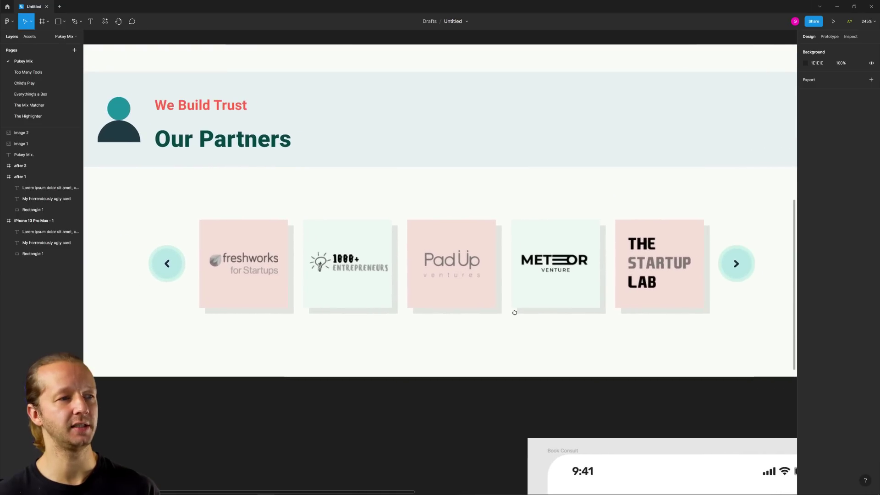
{"action": "scroll", "coordinate": [512, 290], "scroll_direction": "up", "scroll_amount": 4}
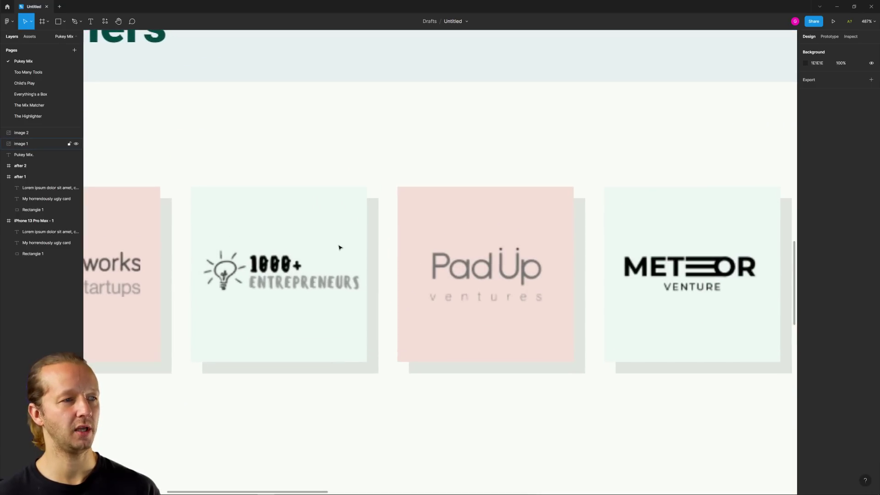
{"action": "scroll", "coordinate": [350, 238], "scroll_direction": "down", "scroll_amount": 1}
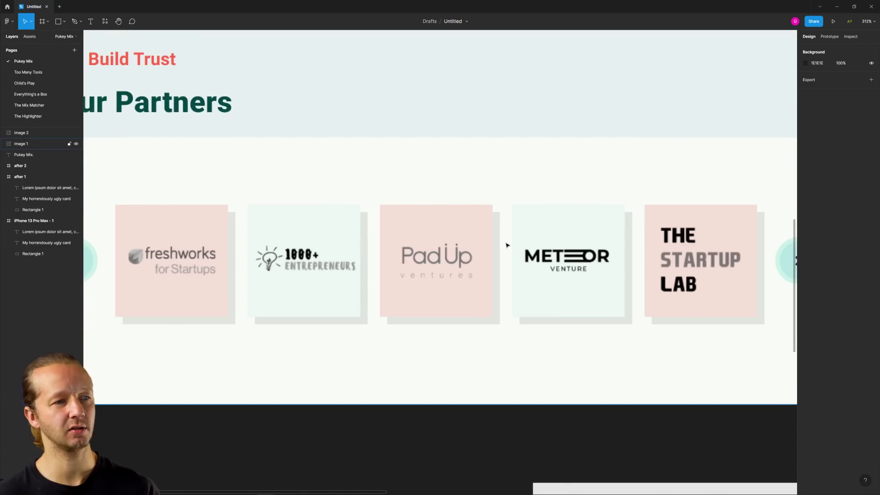
{"action": "scroll", "coordinate": [507, 245], "scroll_direction": "up", "scroll_amount": 3}
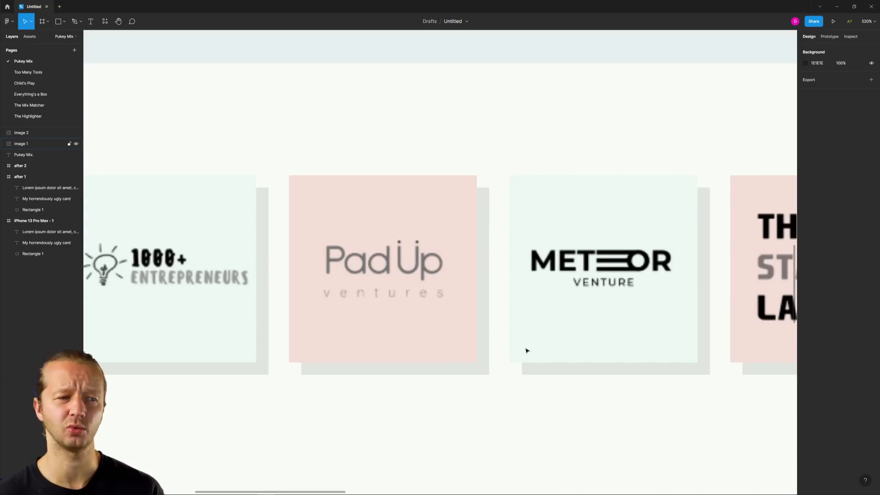
{"action": "scroll", "coordinate": [526, 350], "scroll_direction": "down", "scroll_amount": 2}
{"action": "scroll", "coordinate": [513, 405], "scroll_direction": "down", "scroll_amount": 10}
{"action": "scroll", "coordinate": [381, 197], "scroll_direction": "right", "scroll_amount": 5}
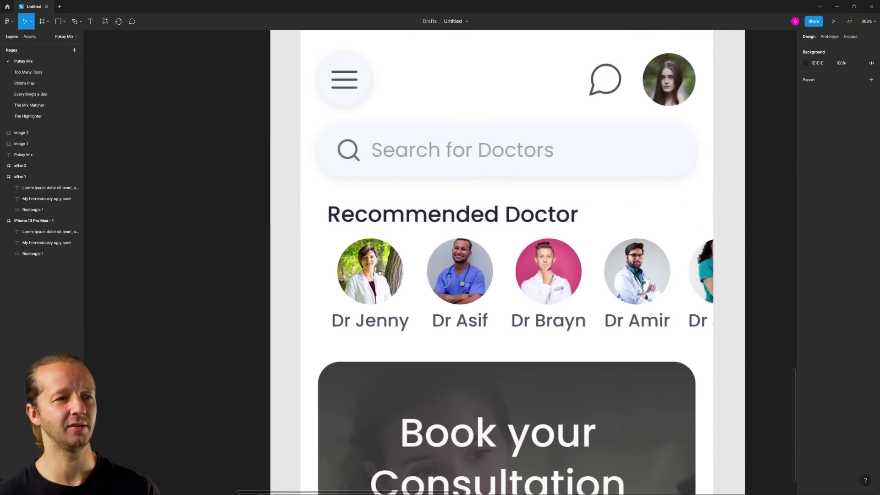
{"action": "scroll", "coordinate": [380, 273], "scroll_direction": "up", "scroll_amount": 3}
{"action": "scroll", "coordinate": [396, 281], "scroll_direction": "up", "scroll_amount": 2}
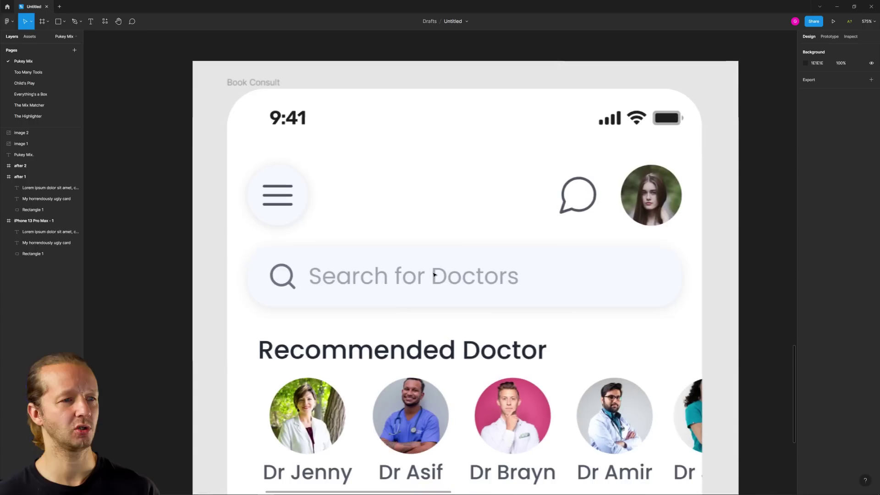
{"action": "scroll", "coordinate": [433, 274], "scroll_direction": "down", "scroll_amount": 2}
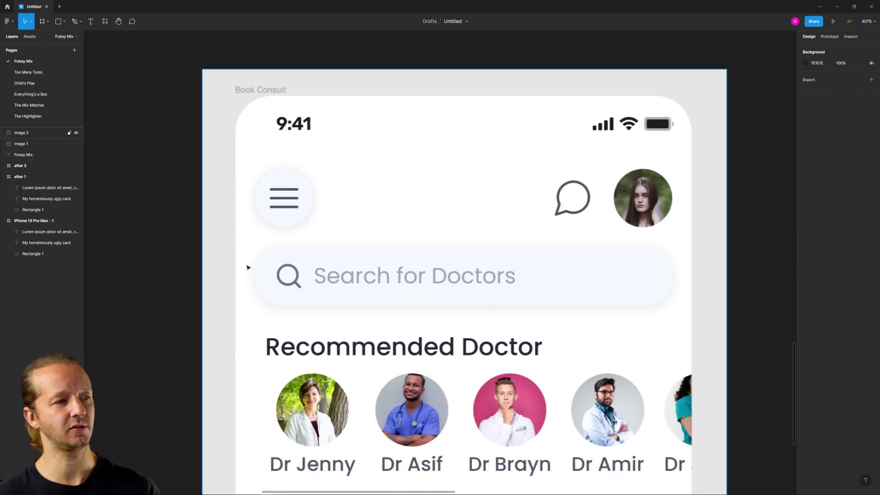
{"action": "scroll", "coordinate": [286, 211], "scroll_direction": "up", "scroll_amount": 3}
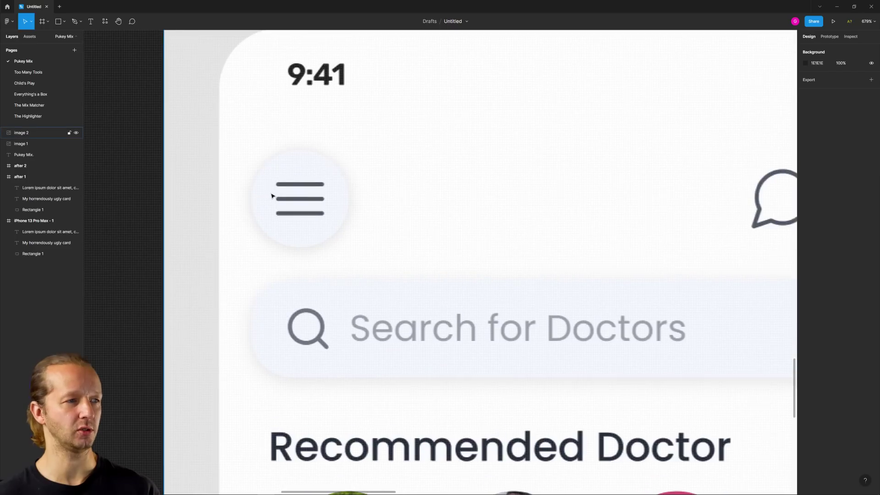
{"action": "scroll", "coordinate": [275, 197], "scroll_direction": "down", "scroll_amount": 2}
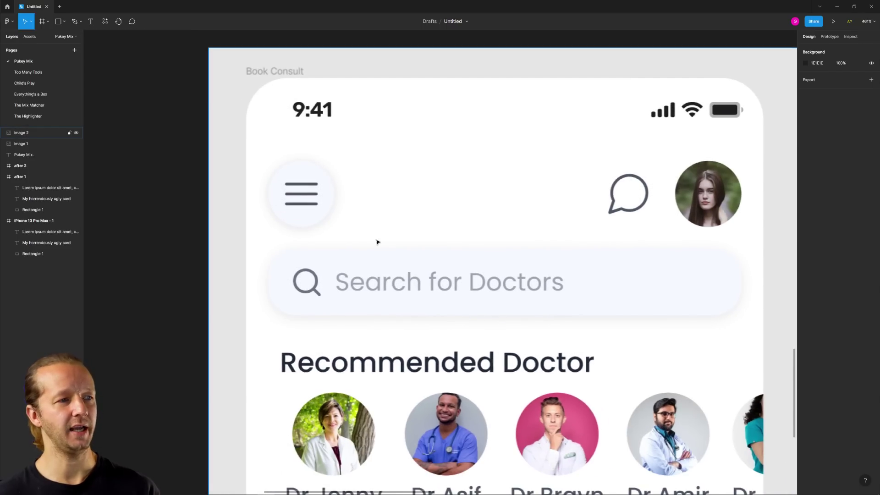
{"action": "scroll", "coordinate": [377, 241], "scroll_direction": "down", "scroll_amount": 1}
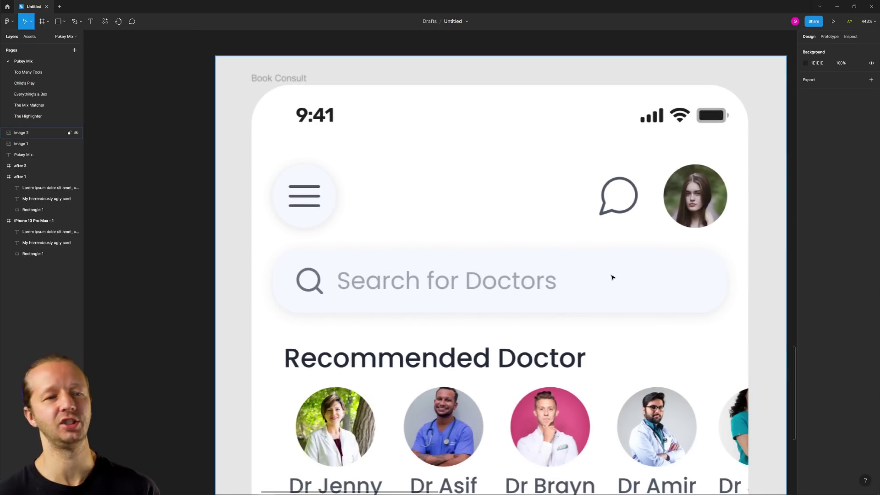
{"action": "scroll", "coordinate": [607, 246], "scroll_direction": "down", "scroll_amount": 5}
{"action": "scroll", "coordinate": [557, 157], "scroll_direction": "down", "scroll_amount": 2}
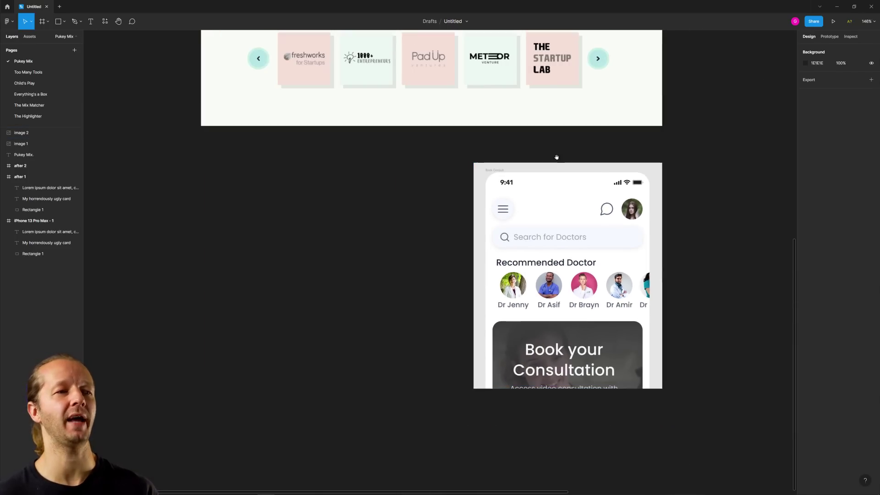
{"action": "scroll", "coordinate": [579, 277], "scroll_direction": "up", "scroll_amount": 3}
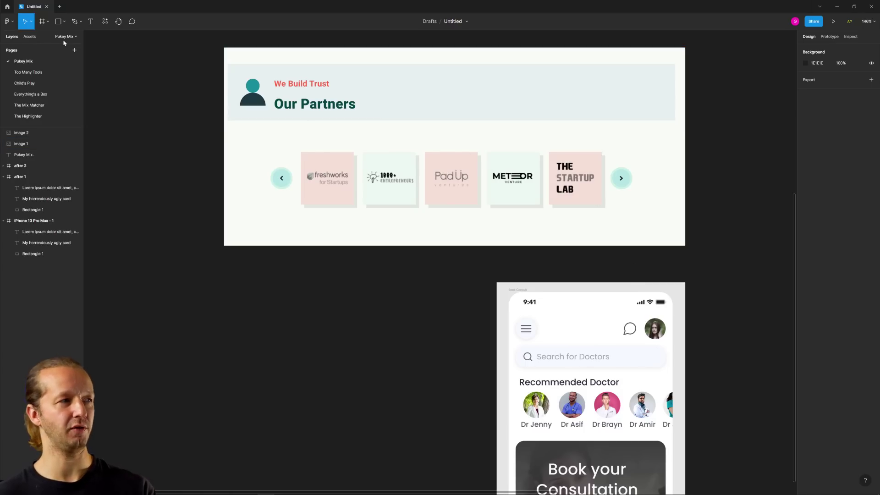
Open the Too Many Tools page and zoom in on its card with two Learn more buttons.
{"action": "left_click", "coordinate": [35, 72]}
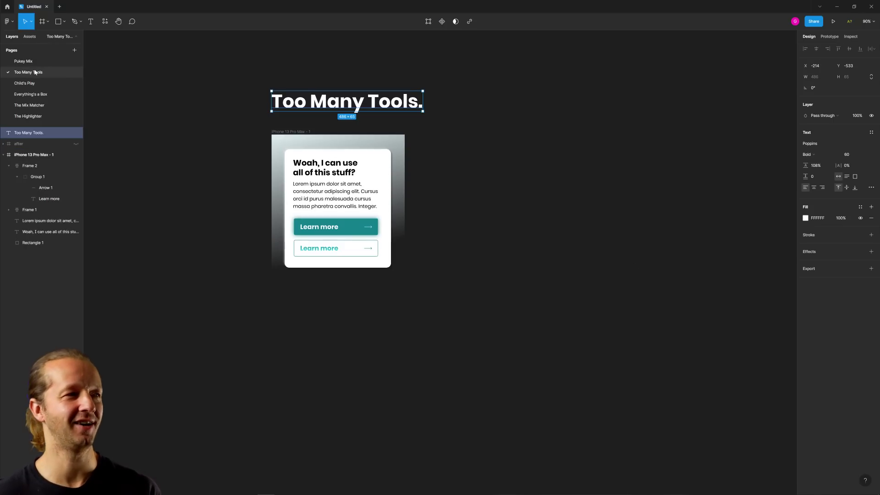
{"action": "left_click", "coordinate": [218, 98]}
{"action": "scroll", "coordinate": [236, 119], "scroll_direction": "up", "scroll_amount": 3}
{"action": "scroll", "coordinate": [238, 123], "scroll_direction": "up", "scroll_amount": 2}
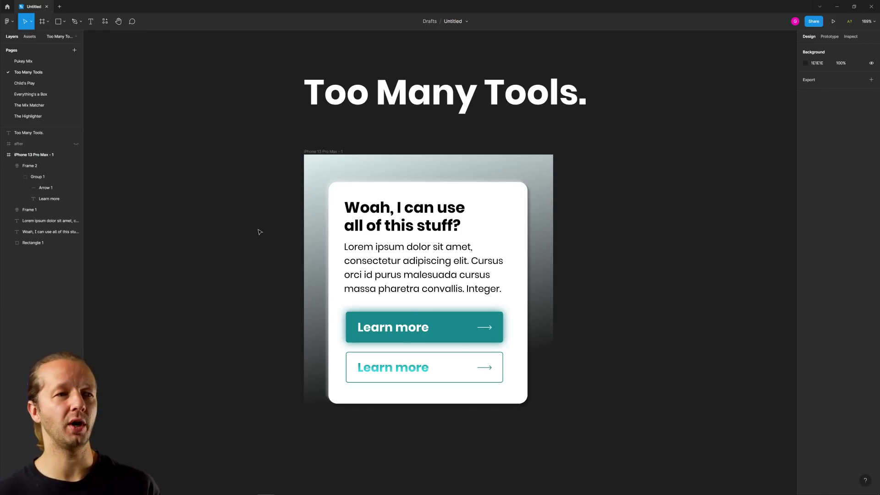
{"action": "scroll", "coordinate": [260, 232], "scroll_direction": "up", "scroll_amount": 3}
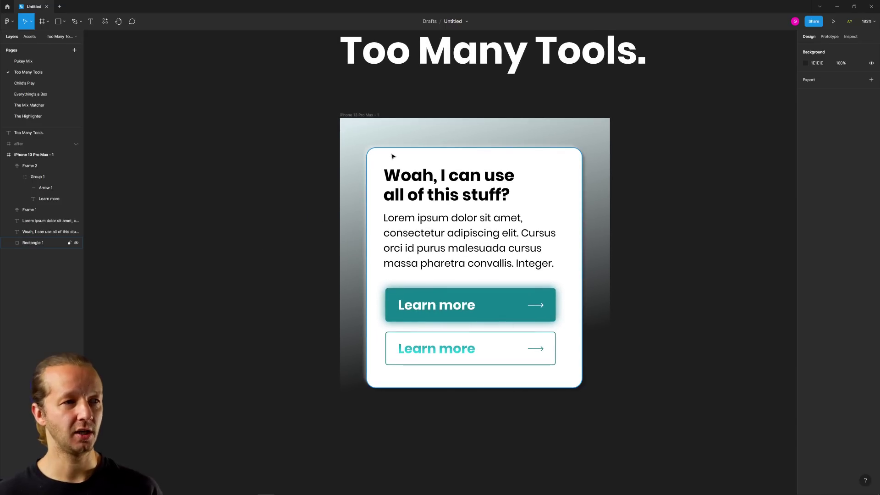
{"action": "scroll", "coordinate": [393, 156], "scroll_direction": "up", "scroll_amount": 5}
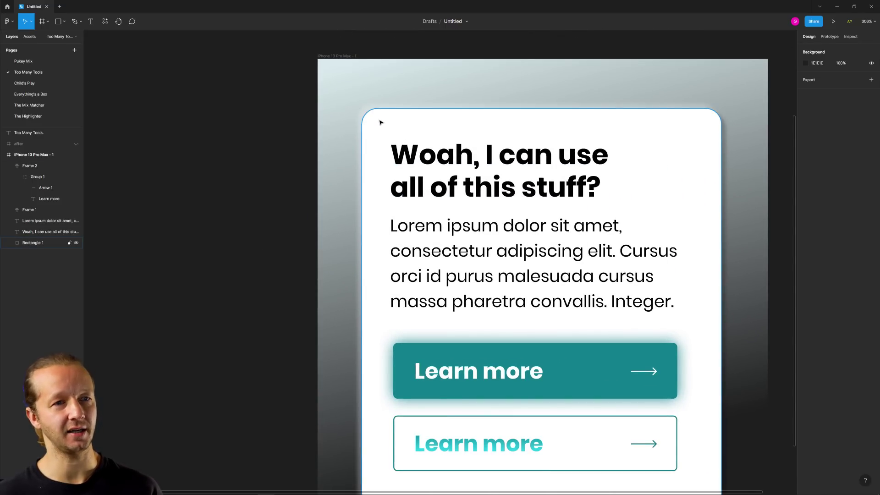
{"action": "scroll", "coordinate": [380, 122], "scroll_direction": "down", "scroll_amount": 2}
Inspect the card's background, the outlined Learn more button and the white card.
{"action": "left_click", "coordinate": [608, 124]}
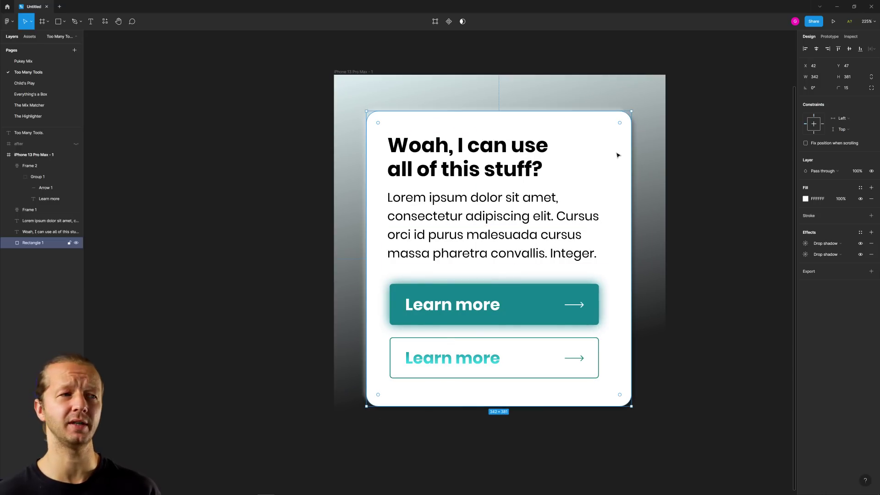
{"action": "left_click", "coordinate": [721, 171]}
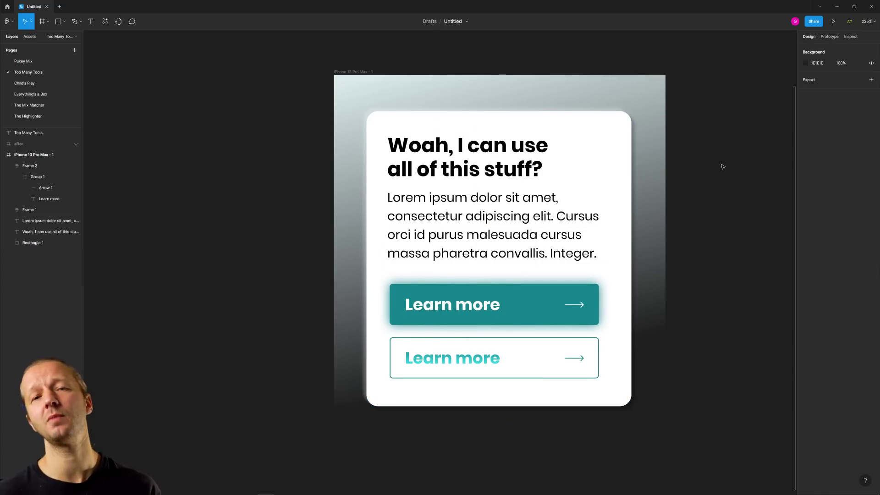
{"action": "left_click", "coordinate": [469, 363]}
{"action": "scroll", "coordinate": [469, 363], "scroll_direction": "up", "scroll_amount": 5}
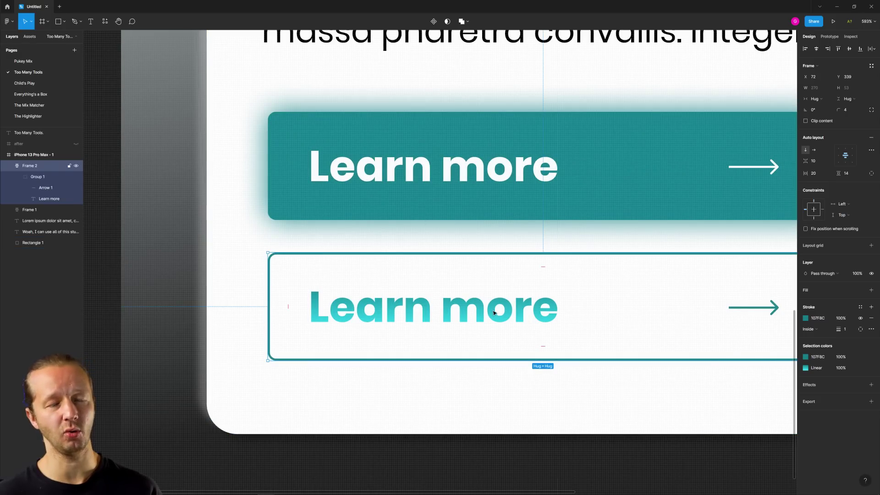
{"action": "scroll", "coordinate": [493, 313], "scroll_direction": "down", "scroll_amount": 5}
{"action": "left_click", "coordinate": [518, 323]}
{"action": "scroll", "coordinate": [614, 266], "scroll_direction": "down", "scroll_amount": 1}
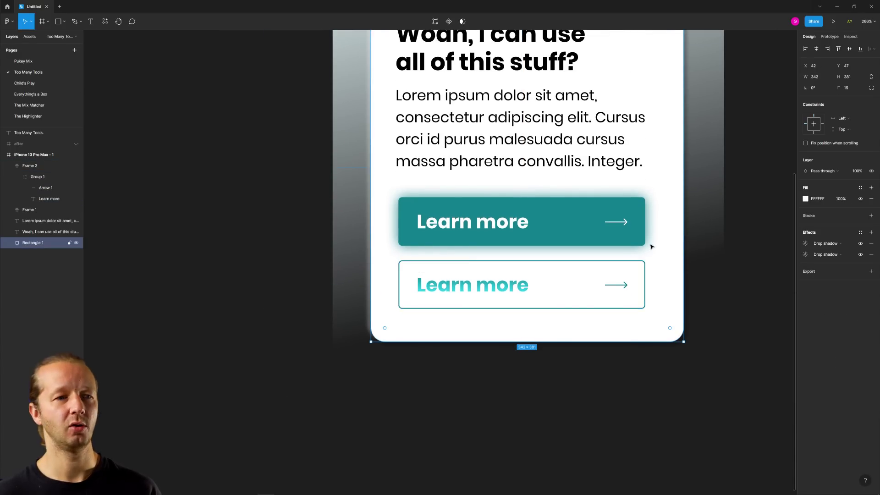
{"action": "scroll", "coordinate": [652, 247], "scroll_direction": "up", "scroll_amount": 3}
{"action": "scroll", "coordinate": [504, 167], "scroll_direction": "down", "scroll_amount": 5}
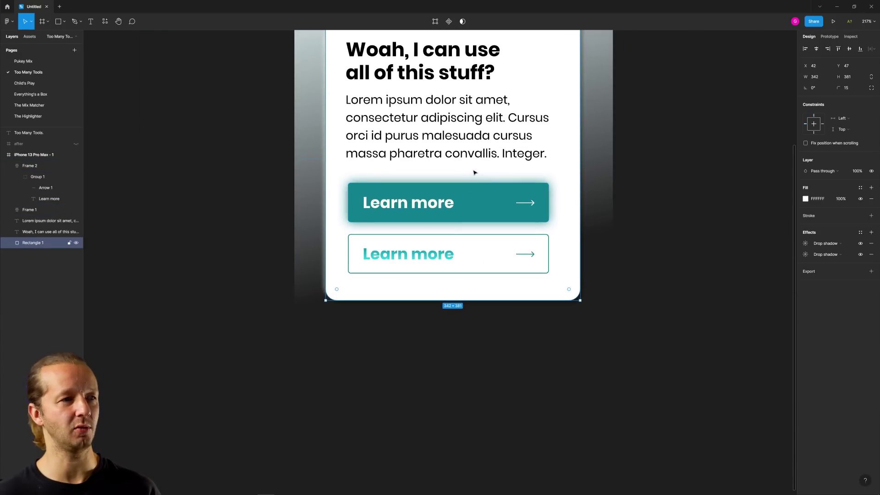
Check the iPhone mockup frame, then unhide the flat white 'after' card version.
{"action": "left_click", "coordinate": [629, 115]}
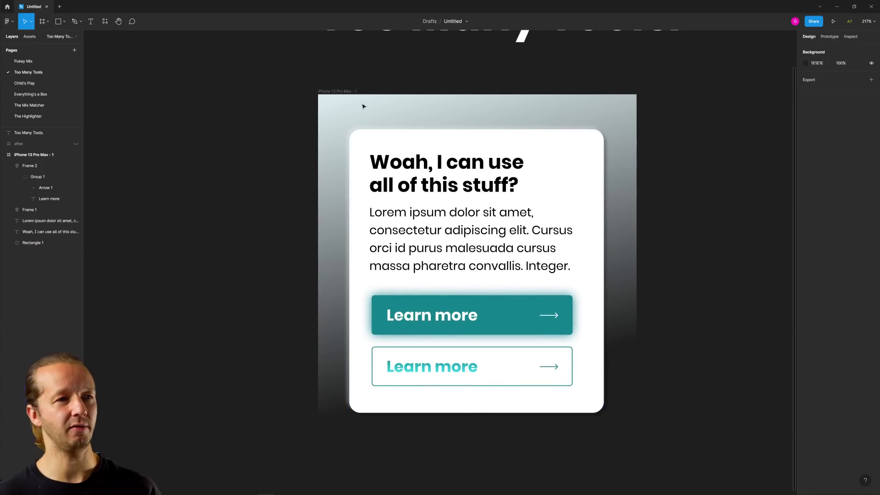
{"action": "left_click", "coordinate": [322, 91]}
{"action": "left_click", "coordinate": [681, 314]}
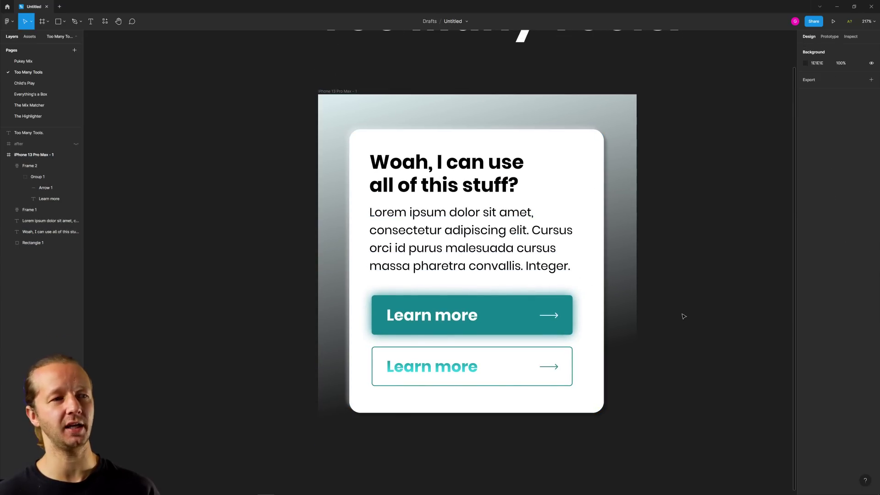
{"action": "scroll", "coordinate": [685, 277], "scroll_direction": "down", "scroll_amount": 2}
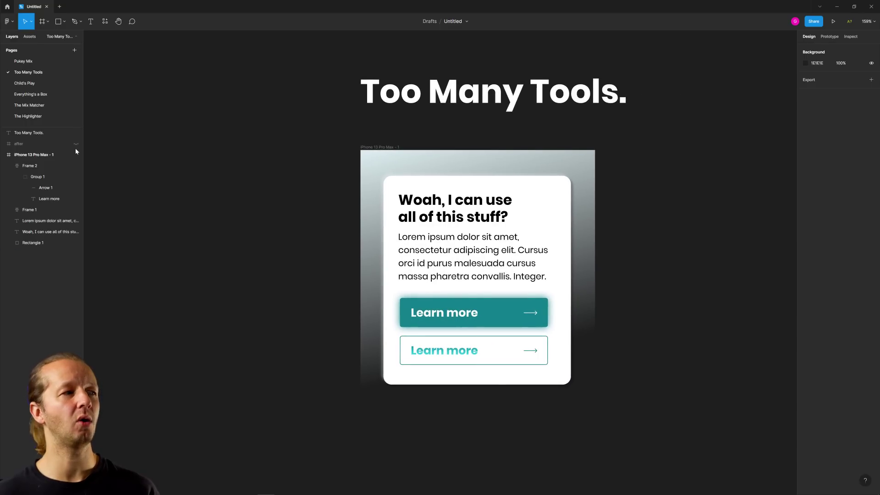
{"action": "left_click", "coordinate": [76, 143]}
{"action": "scroll", "coordinate": [294, 197], "scroll_direction": "right", "scroll_amount": 3}
{"action": "left_click", "coordinate": [389, 83]}
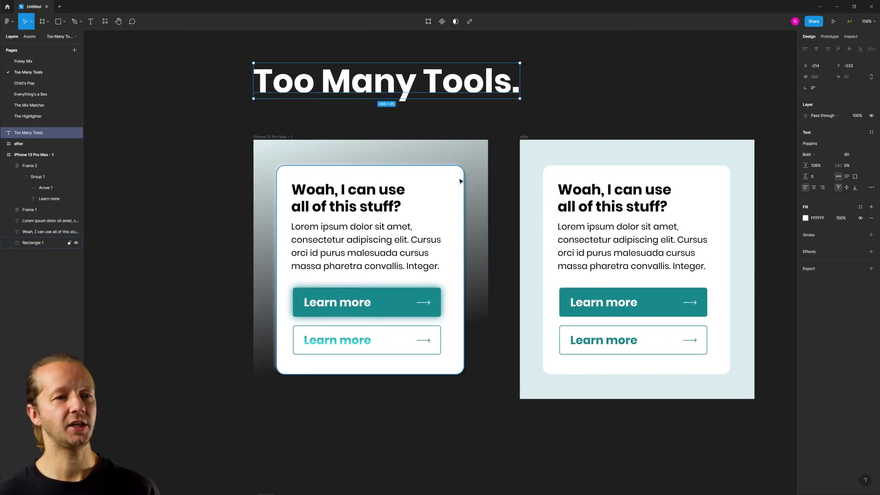
{"action": "key", "text": "Escape"}
{"action": "scroll", "coordinate": [697, 116], "scroll_direction": "up", "scroll_amount": 1}
{"action": "scroll", "coordinate": [664, 81], "scroll_direction": "down", "scroll_amount": 2}
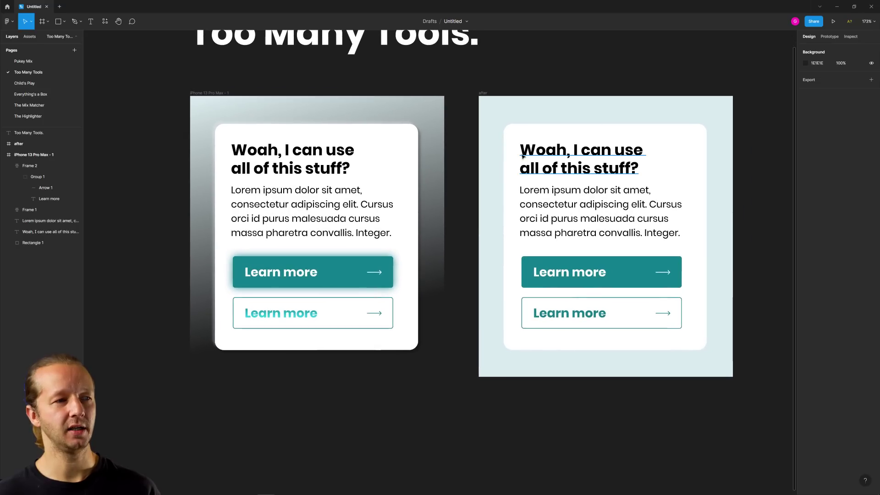
{"action": "scroll", "coordinate": [373, 173], "scroll_direction": "up", "scroll_amount": 1}
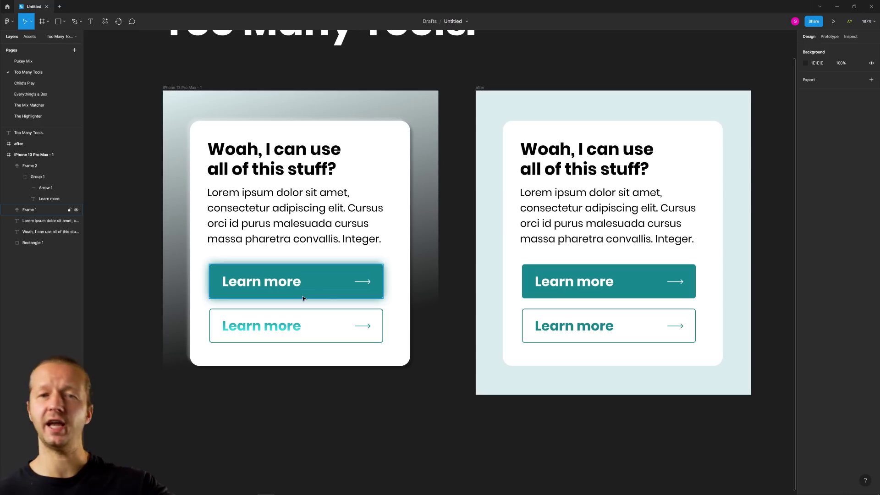
{"action": "left_click", "coordinate": [456, 275]}
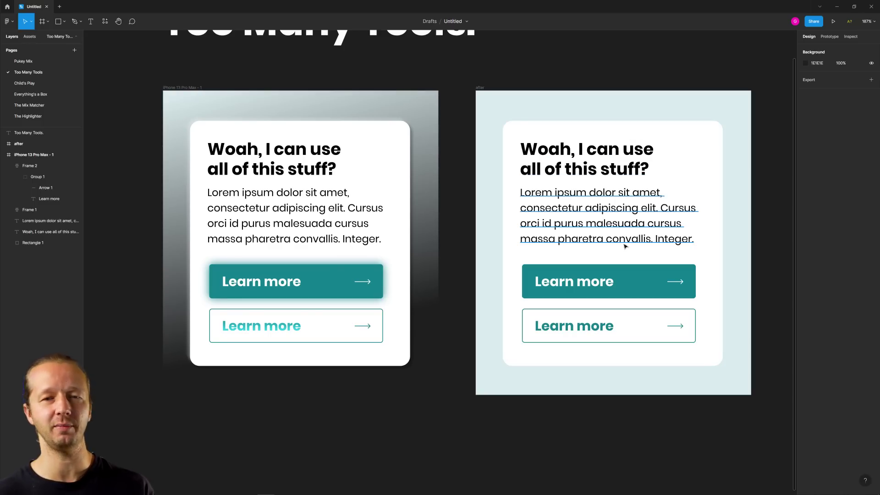
Open the Child's Play page and pan across the Bitcoin landing frames.
{"action": "left_click", "coordinate": [41, 83]}
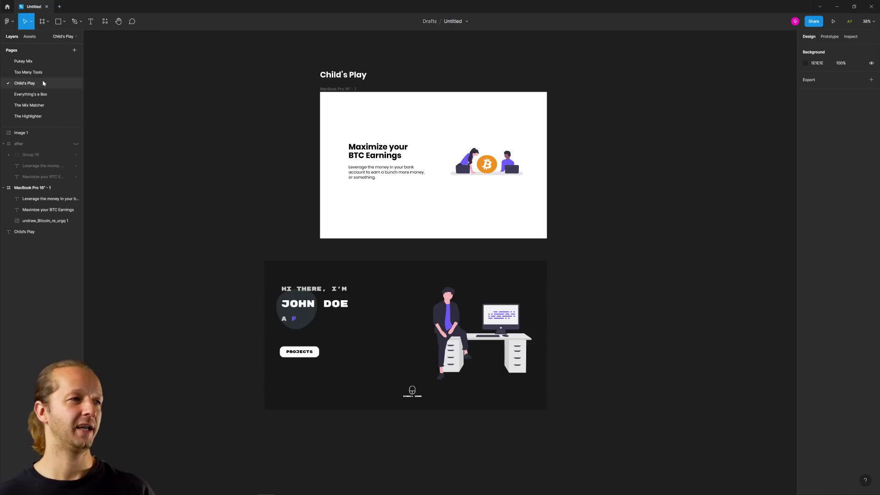
{"action": "left_click_drag", "start_coordinate": [211, 127], "coordinate": [277, 142]}
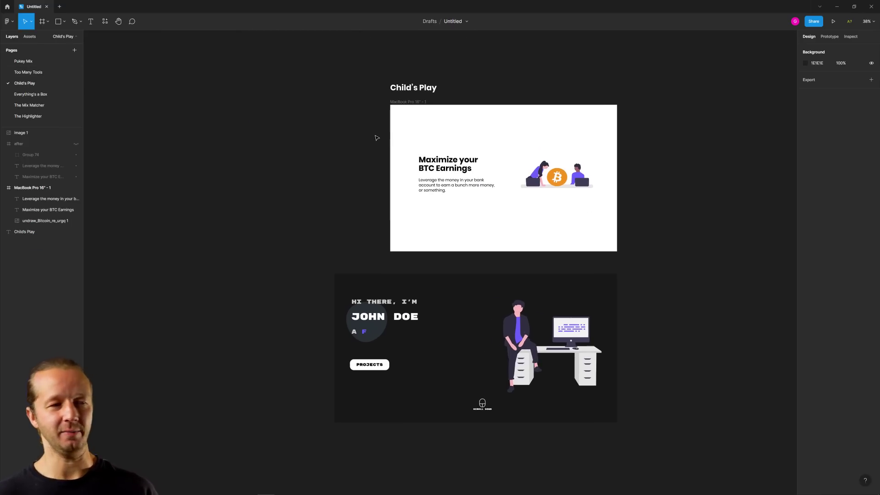
{"action": "scroll", "coordinate": [415, 152], "scroll_direction": "up", "scroll_amount": 3}
{"action": "left_click_drag", "start_coordinate": [545, 170], "coordinate": [508, 156]}
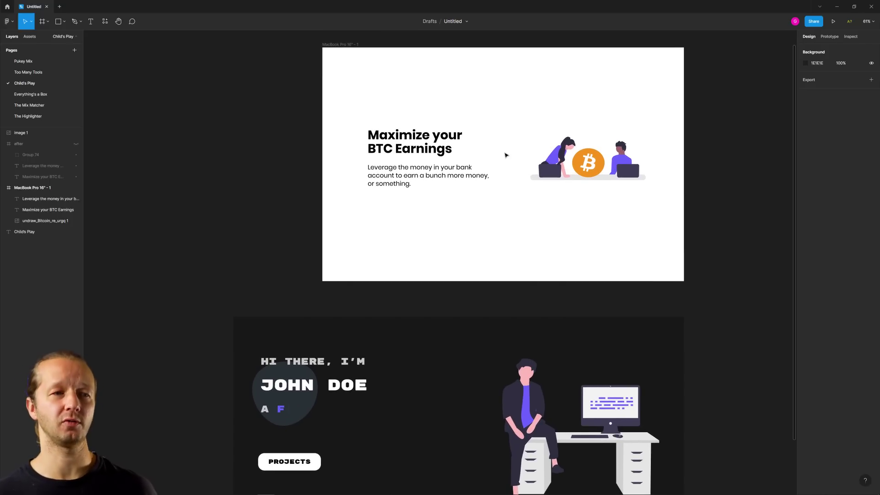
{"action": "scroll", "coordinate": [506, 155], "scroll_direction": "up", "scroll_amount": 5}
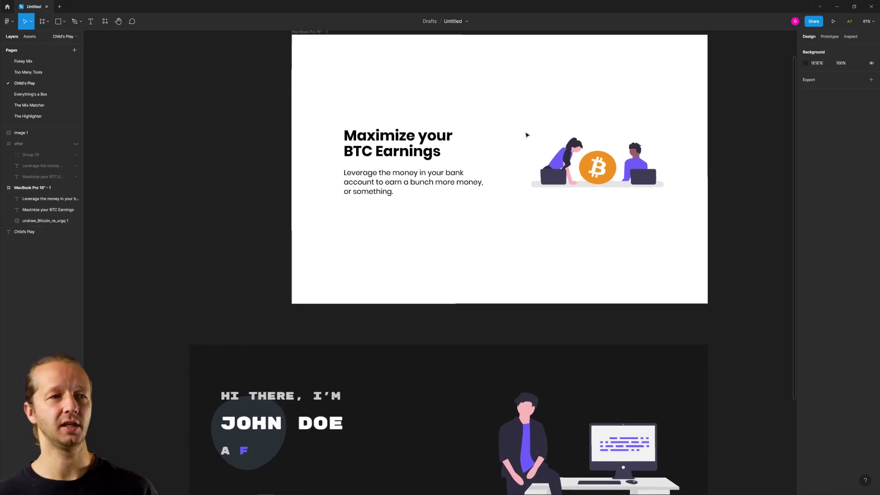
Inspect the Bitcoin illustration in the 'Maximize your BTC Earnings' hero from several zoom levels.
{"action": "left_click", "coordinate": [527, 139]}
{"action": "key", "text": "Escape"}
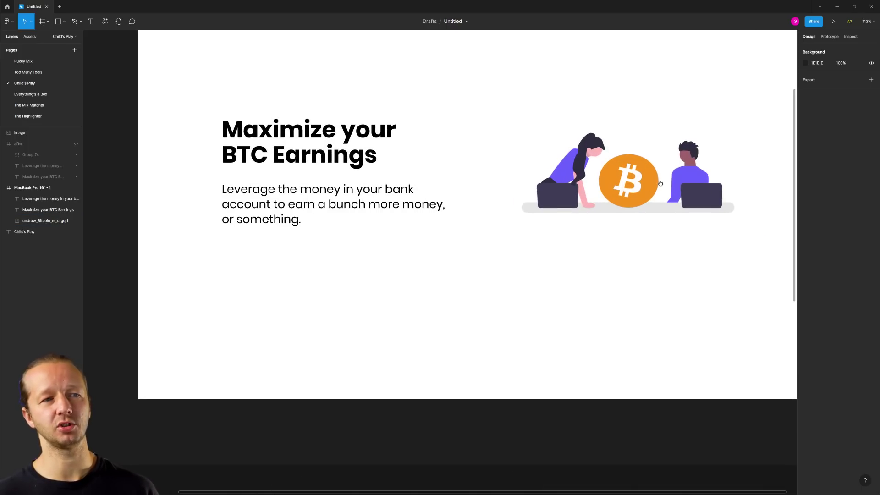
{"action": "scroll", "coordinate": [632, 248], "scroll_direction": "up", "scroll_amount": 2}
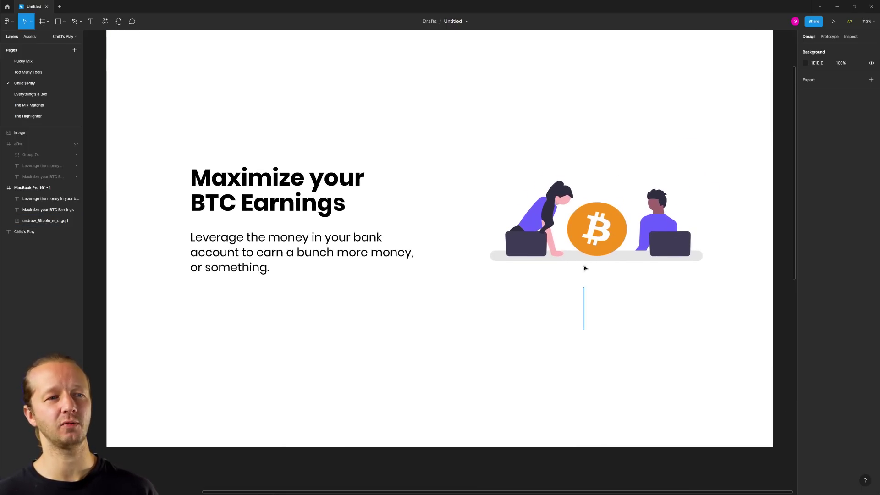
{"action": "left_click", "coordinate": [569, 275]}
{"action": "key", "text": "Escape"}
{"action": "scroll", "coordinate": [528, 272], "scroll_direction": "down", "scroll_amount": 5}
{"action": "scroll", "coordinate": [528, 272], "scroll_direction": "down", "scroll_amount": 5}
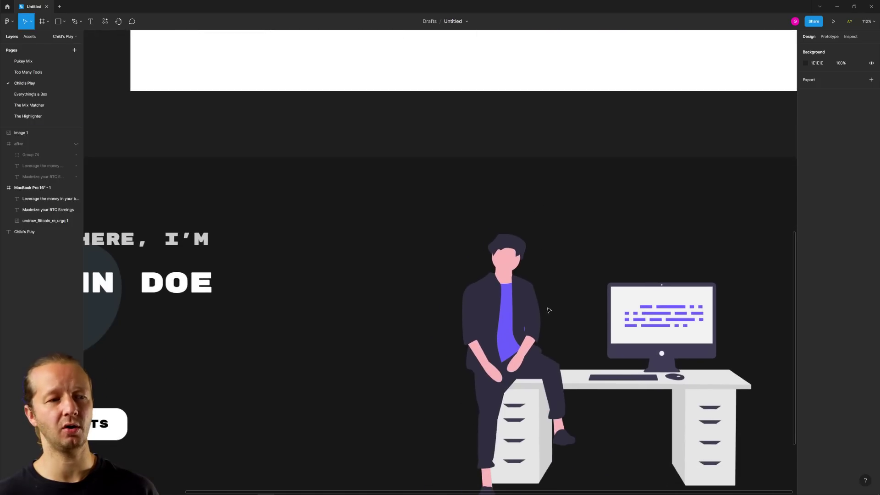
{"action": "scroll", "coordinate": [581, 218], "scroll_direction": "down", "scroll_amount": 4}
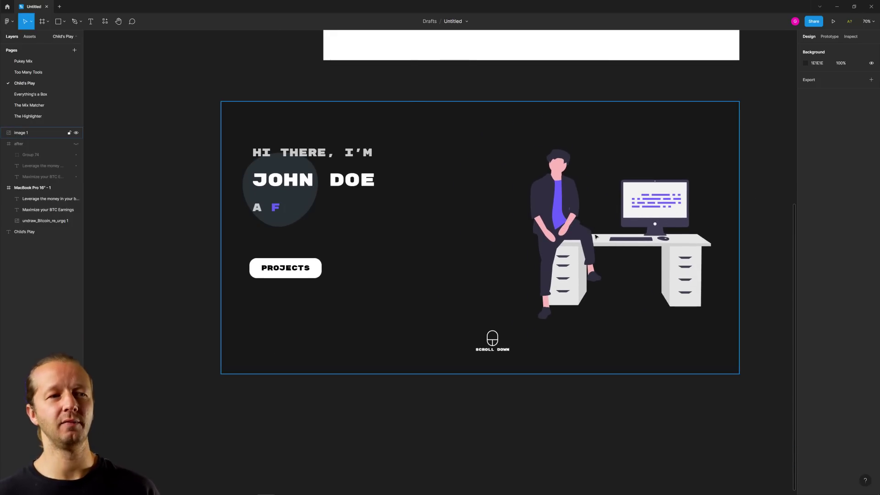
{"action": "scroll", "coordinate": [592, 213], "scroll_direction": "up", "scroll_amount": 1}
{"action": "scroll", "coordinate": [593, 213], "scroll_direction": "right", "scroll_amount": 1}
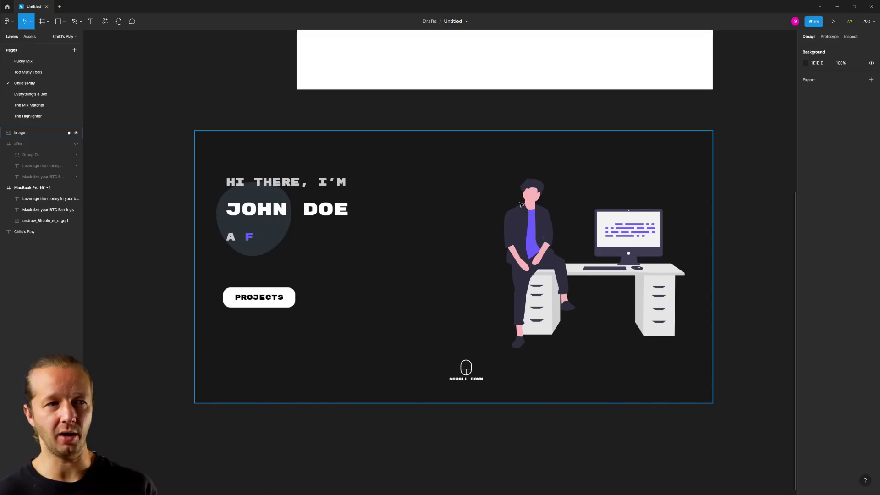
{"action": "scroll", "coordinate": [530, 202], "scroll_direction": "down", "scroll_amount": 5}
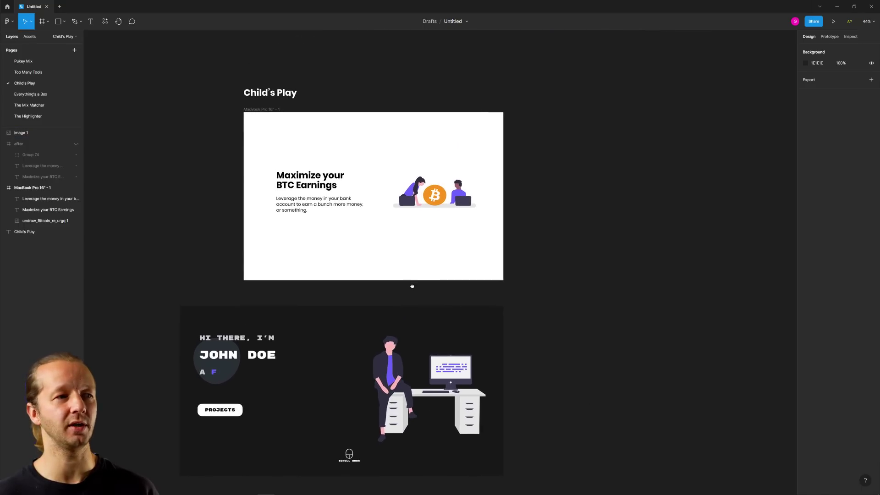
{"action": "scroll", "coordinate": [436, 235], "scroll_direction": "up", "scroll_amount": 5}
{"action": "scroll", "coordinate": [358, 263], "scroll_direction": "up", "scroll_amount": 2}
{"action": "left_click", "coordinate": [490, 246]}
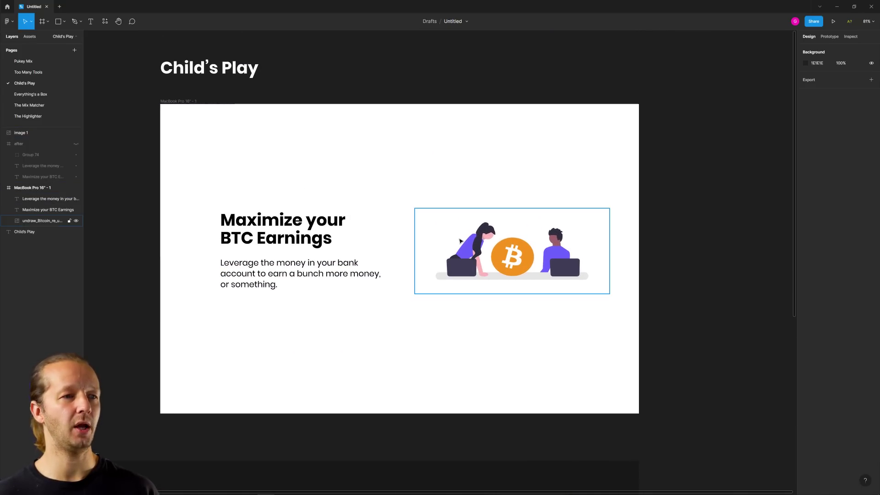
{"action": "left_click", "coordinate": [493, 324]}
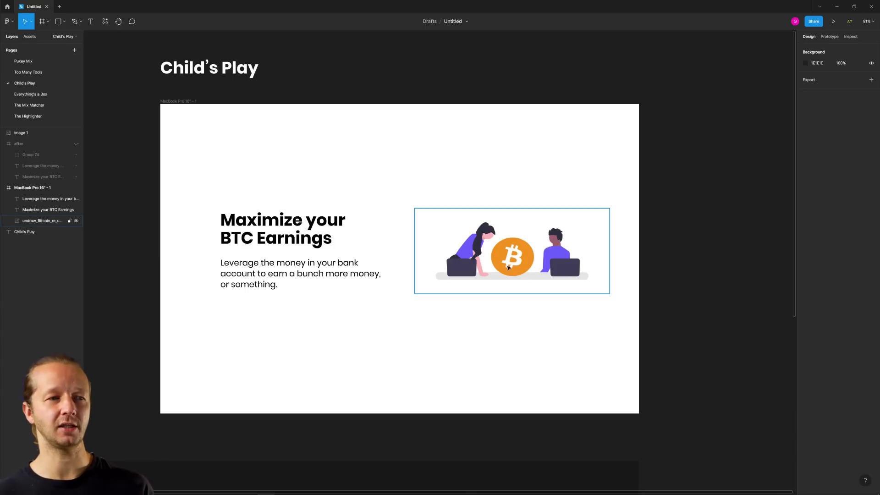
{"action": "left_click", "coordinate": [76, 143]}
{"action": "left_click_drag", "start_coordinate": [434, 234], "coordinate": [311, 241]}
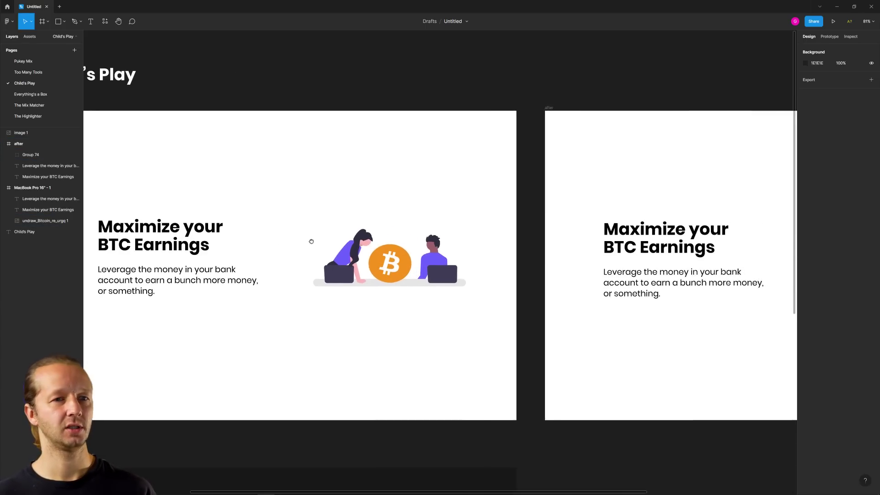
{"action": "scroll", "coordinate": [316, 208], "scroll_direction": "right", "scroll_amount": 10}
{"action": "scroll", "coordinate": [316, 207], "scroll_direction": "left", "scroll_amount": 1}
{"action": "scroll", "coordinate": [316, 207], "scroll_direction": "down", "scroll_amount": 5}
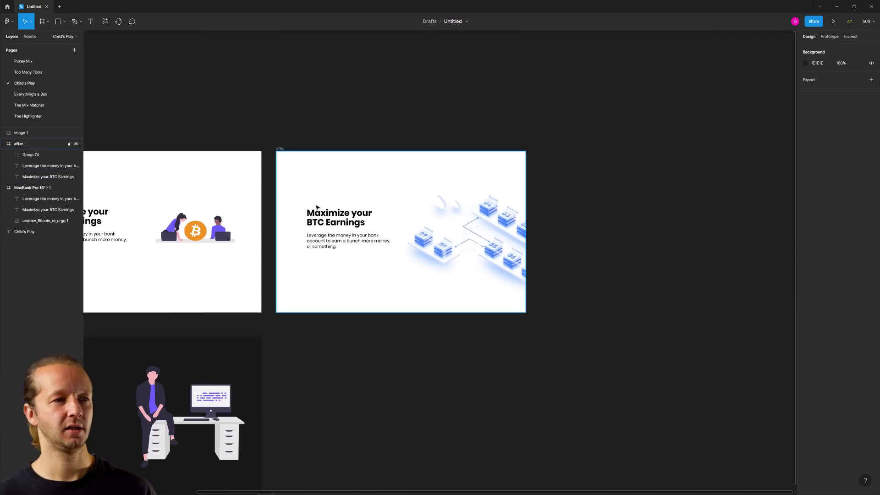
{"action": "scroll", "coordinate": [316, 207], "scroll_direction": "left", "scroll_amount": 3}
{"action": "scroll", "coordinate": [435, 202], "scroll_direction": "left", "scroll_amount": 2}
{"action": "scroll", "coordinate": [447, 198], "scroll_direction": "up", "scroll_amount": 1}
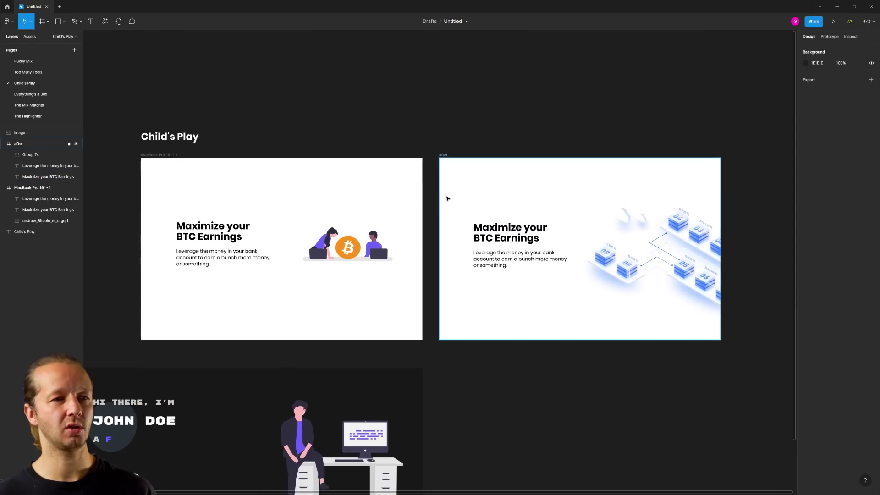
{"action": "scroll", "coordinate": [451, 192], "scroll_direction": "up", "scroll_amount": 3}
{"action": "left_click", "coordinate": [320, 245]}
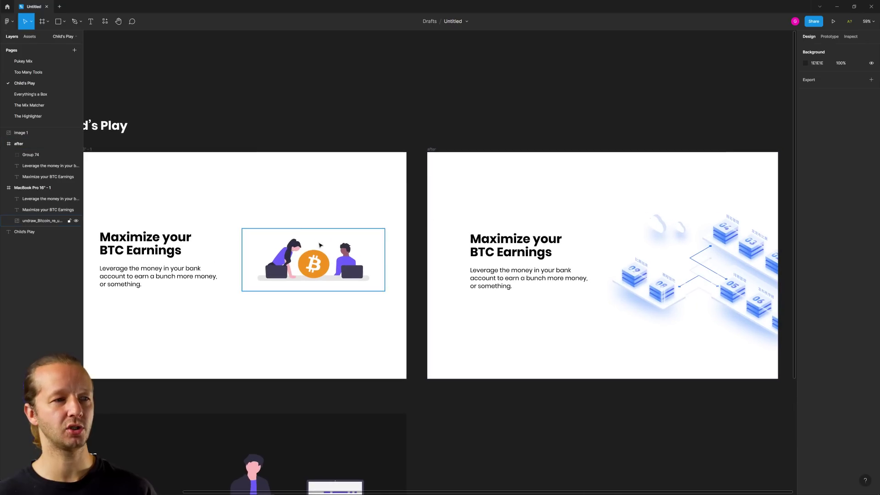
{"action": "key", "text": "Escape"}
{"action": "scroll", "coordinate": [346, 226], "scroll_direction": "left", "scroll_amount": 3}
{"action": "scroll", "coordinate": [364, 246], "scroll_direction": "up", "scroll_amount": 3}
{"action": "scroll", "coordinate": [530, 234], "scroll_direction": "down", "scroll_amount": 5}
{"action": "scroll", "coordinate": [412, 253], "scroll_direction": "right", "scroll_amount": 5}
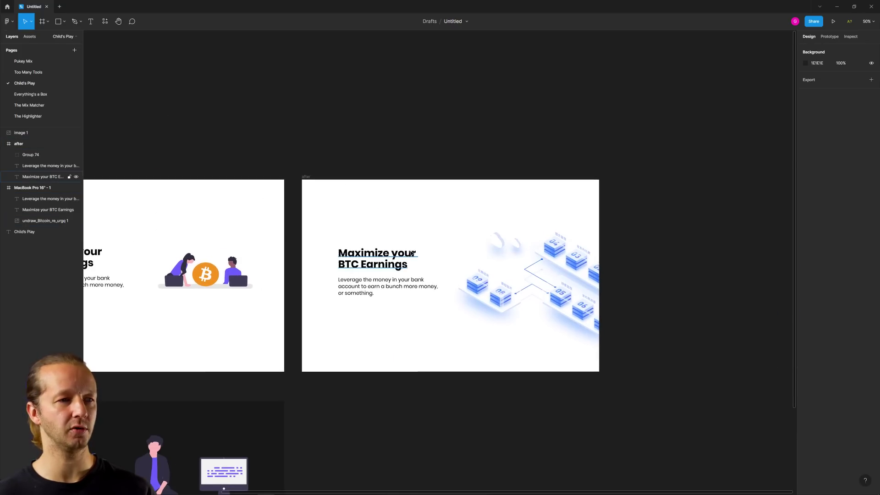
{"action": "scroll", "coordinate": [412, 253], "scroll_direction": "up", "scroll_amount": 5}
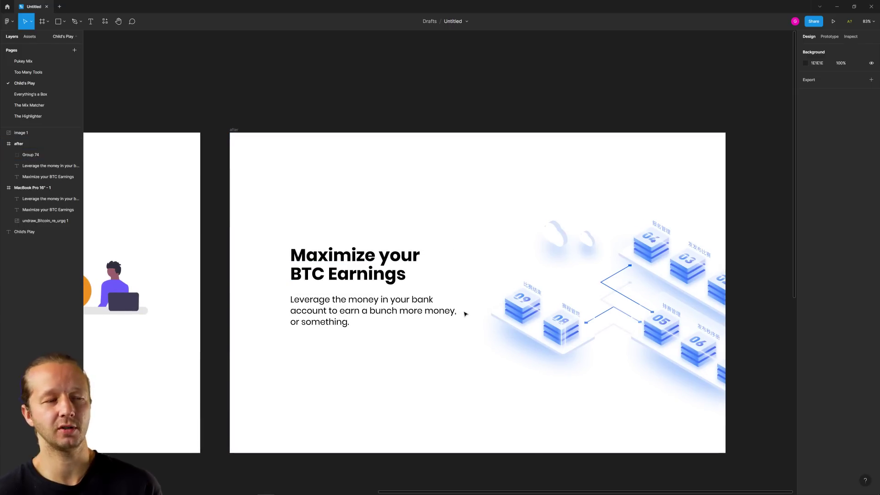
{"action": "scroll", "coordinate": [465, 314], "scroll_direction": "down", "scroll_amount": 2}
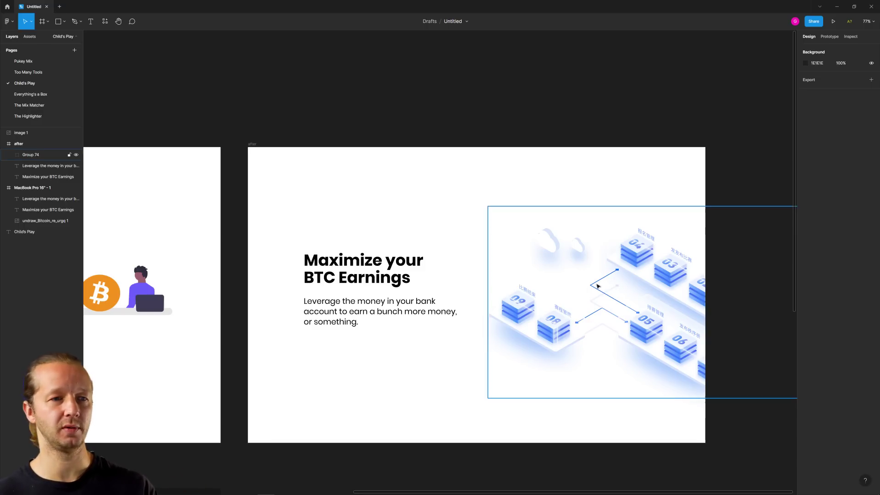
{"action": "scroll", "coordinate": [618, 306], "scroll_direction": "up", "scroll_amount": 3}
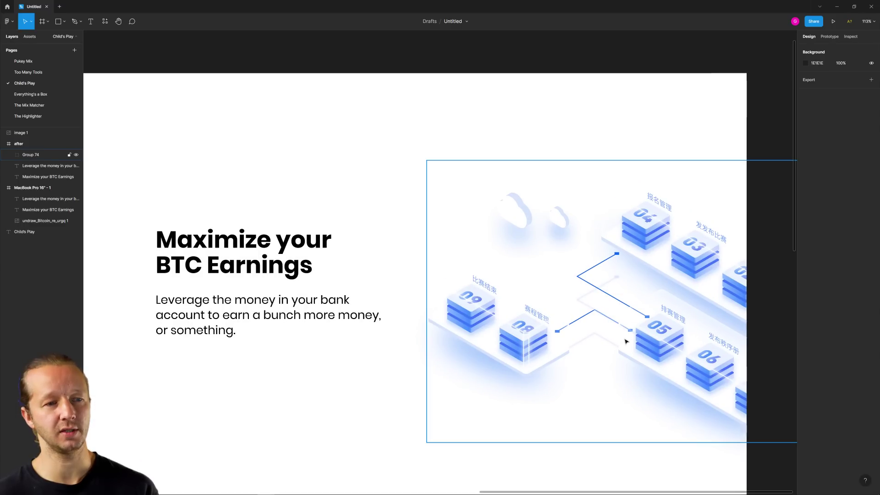
{"action": "left_click", "coordinate": [654, 341]}
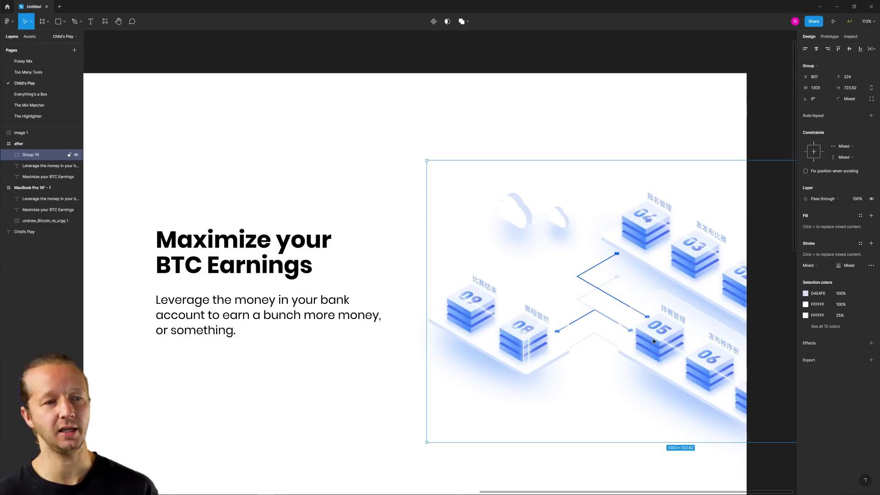
{"action": "left_click", "coordinate": [384, 213]}
{"action": "scroll", "coordinate": [392, 197], "scroll_direction": "down", "scroll_amount": 5}
{"action": "left_click_drag", "start_coordinate": [315, 189], "coordinate": [503, 192]}
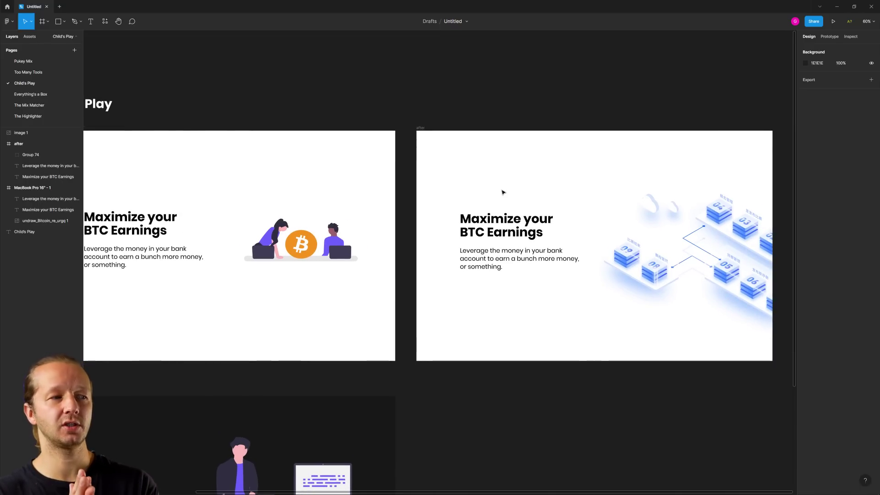
{"action": "left_click_drag", "start_coordinate": [293, 183], "coordinate": [443, 161]}
{"action": "left_click", "coordinate": [447, 213]}
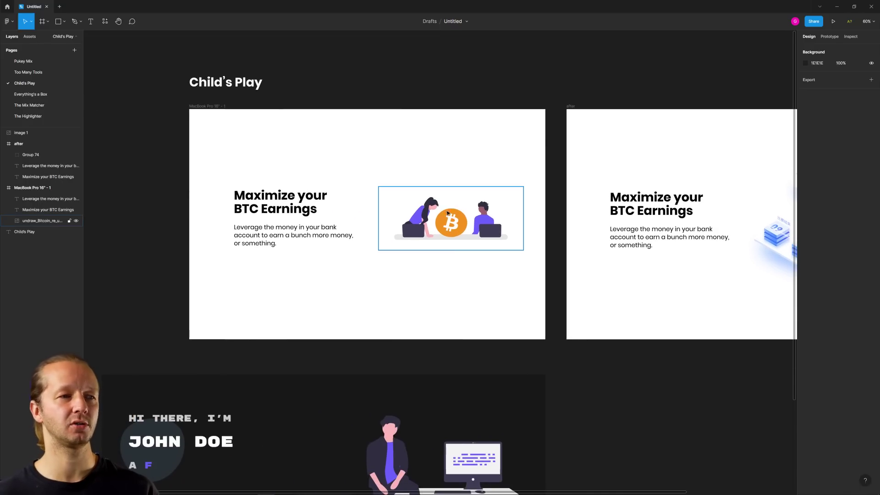
{"action": "scroll", "coordinate": [447, 214], "scroll_direction": "up", "scroll_amount": 3}
{"action": "left_click", "coordinate": [469, 149]}
{"action": "scroll", "coordinate": [481, 154], "scroll_direction": "down", "scroll_amount": 4}
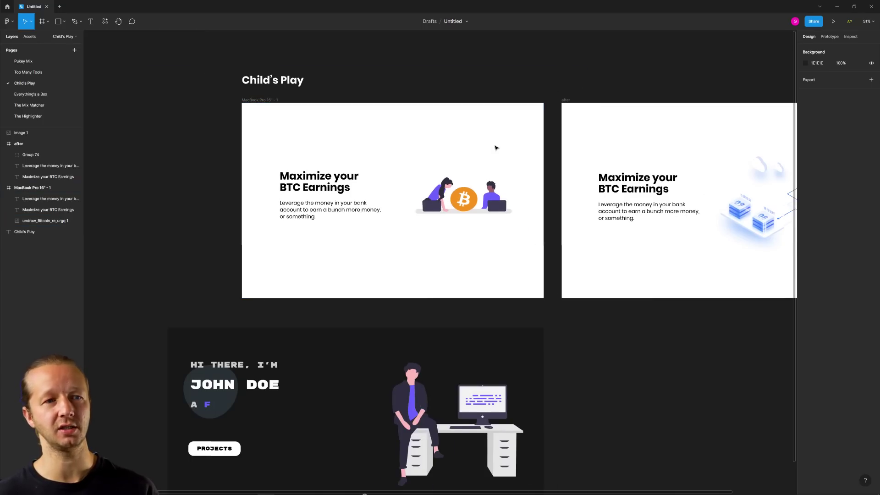
{"action": "scroll", "coordinate": [496, 147], "scroll_direction": "right", "scroll_amount": 3}
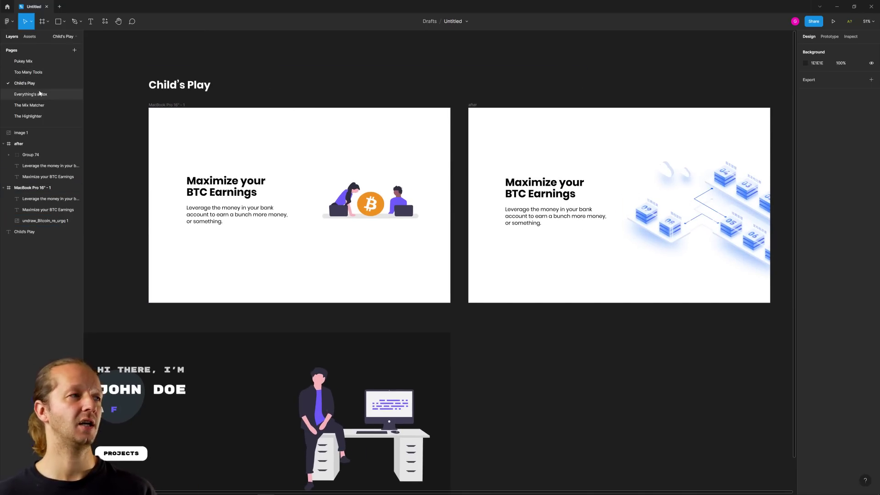
Open the Everything's a Box page and view its Projects and Testimonial/FAQs frames.
{"action": "left_click", "coordinate": [45, 94]}
{"action": "scroll", "coordinate": [176, 94], "scroll_direction": "down", "scroll_amount": 1}
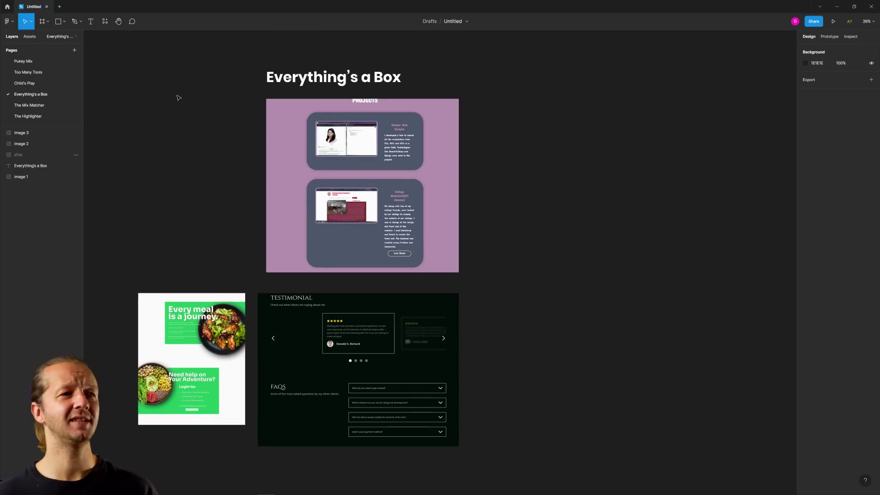
{"action": "left_click_drag", "start_coordinate": [177, 94], "coordinate": [340, 119]}
{"action": "scroll", "coordinate": [575, 173], "scroll_direction": "up", "scroll_amount": 2}
{"action": "scroll", "coordinate": [589, 230], "scroll_direction": "up", "scroll_amount": 5}
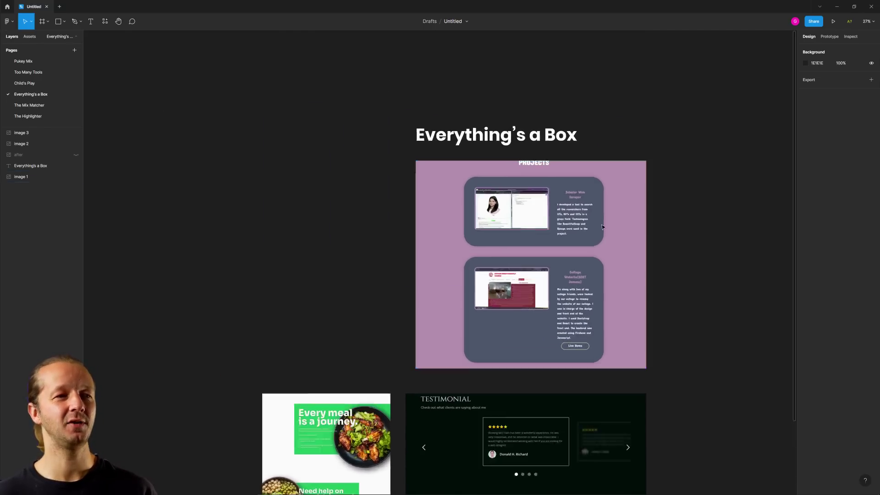
{"action": "scroll", "coordinate": [589, 230], "scroll_direction": "down", "scroll_amount": 2}
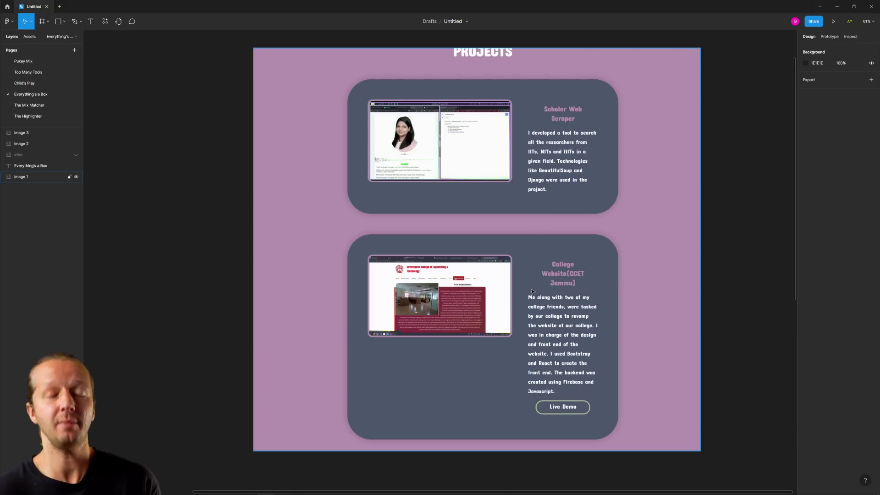
{"action": "scroll", "coordinate": [532, 291], "scroll_direction": "down", "scroll_amount": 3}
{"action": "scroll", "coordinate": [541, 275], "scroll_direction": "down", "scroll_amount": 8}
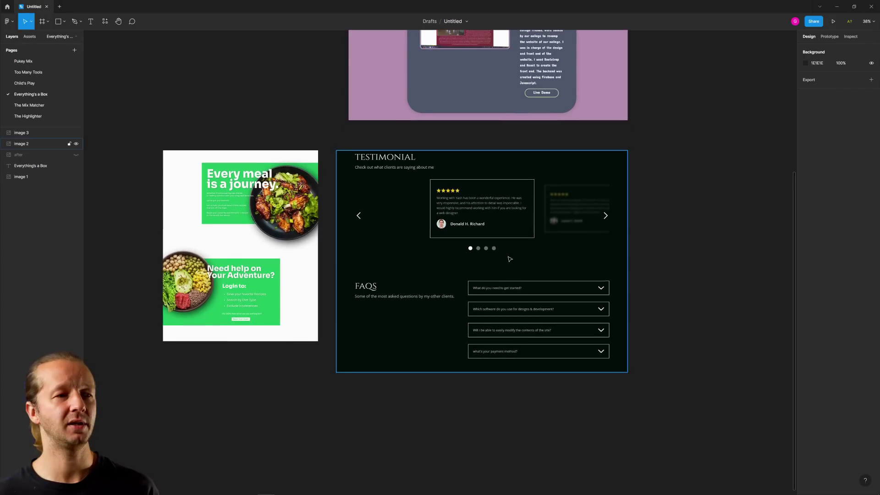
{"action": "scroll", "coordinate": [554, 251], "scroll_direction": "up", "scroll_amount": 3}
{"action": "scroll", "coordinate": [554, 251], "scroll_direction": "up", "scroll_amount": 2}
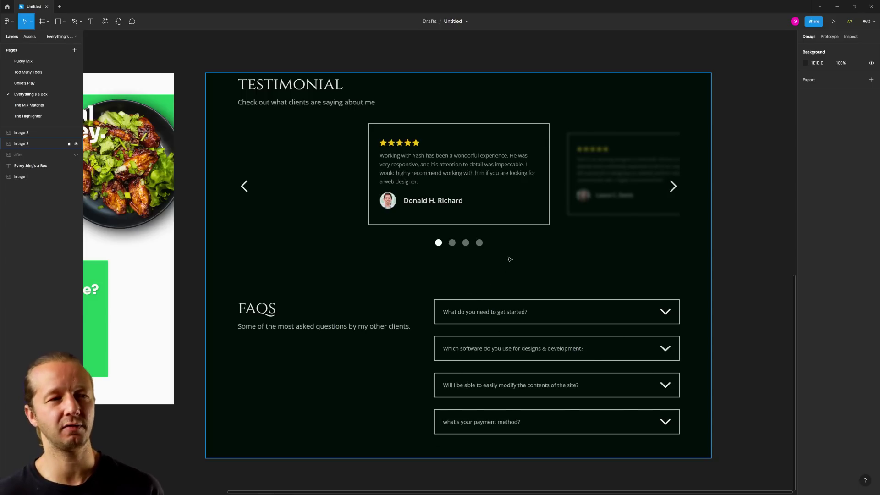
{"action": "scroll", "coordinate": [510, 259], "scroll_direction": "down", "scroll_amount": 2}
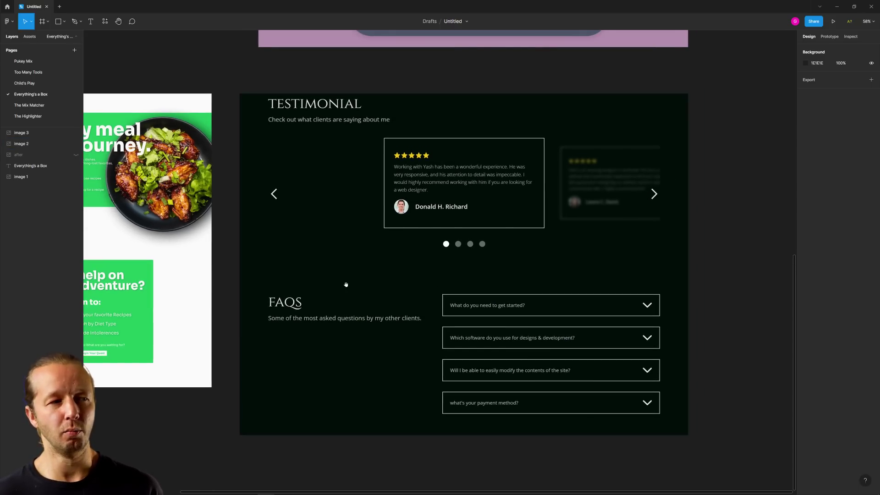
Pan over to the green recipe food layout frame and zoom around it.
{"action": "left_click_drag", "start_coordinate": [341, 281], "coordinate": [642, 297]}
{"action": "scroll", "coordinate": [455, 276], "scroll_direction": "up", "scroll_amount": 3}
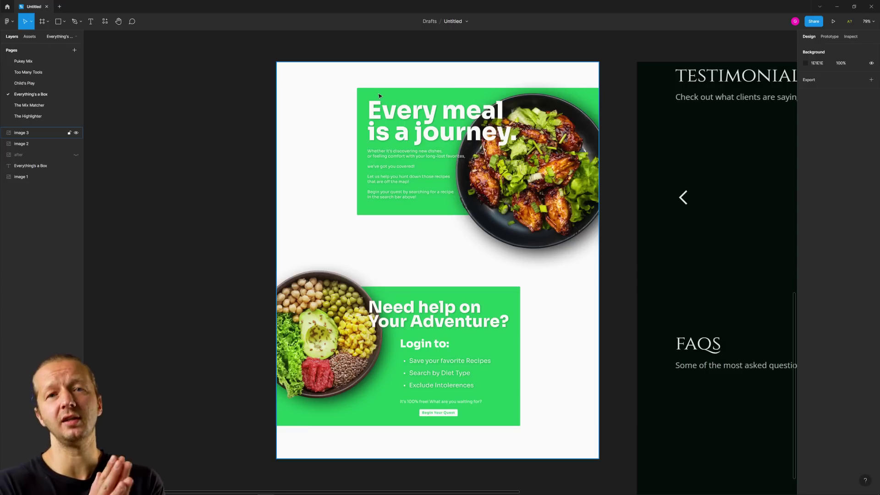
{"action": "scroll", "coordinate": [390, 98], "scroll_direction": "down", "scroll_amount": 1}
{"action": "scroll", "coordinate": [390, 98], "scroll_direction": "down", "scroll_amount": 4}
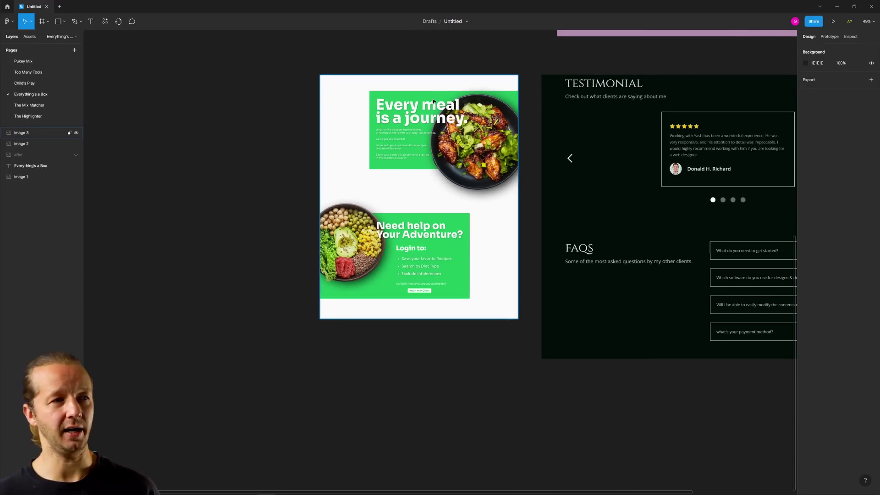
{"action": "scroll", "coordinate": [573, 70], "scroll_direction": "down", "scroll_amount": 2}
{"action": "scroll", "coordinate": [573, 70], "scroll_direction": "up", "scroll_amount": 5}
{"action": "scroll", "coordinate": [573, 70], "scroll_direction": "right", "scroll_amount": 5}
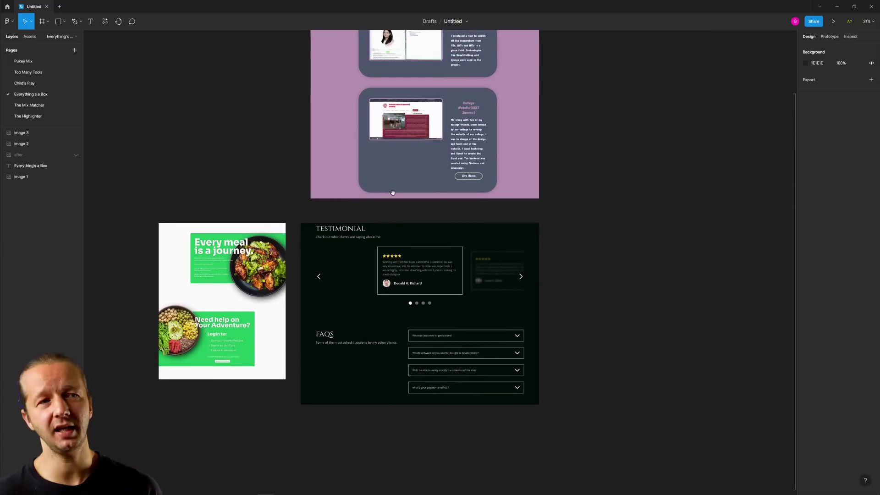
{"action": "scroll", "coordinate": [95, 74], "scroll_direction": "up", "scroll_amount": 1}
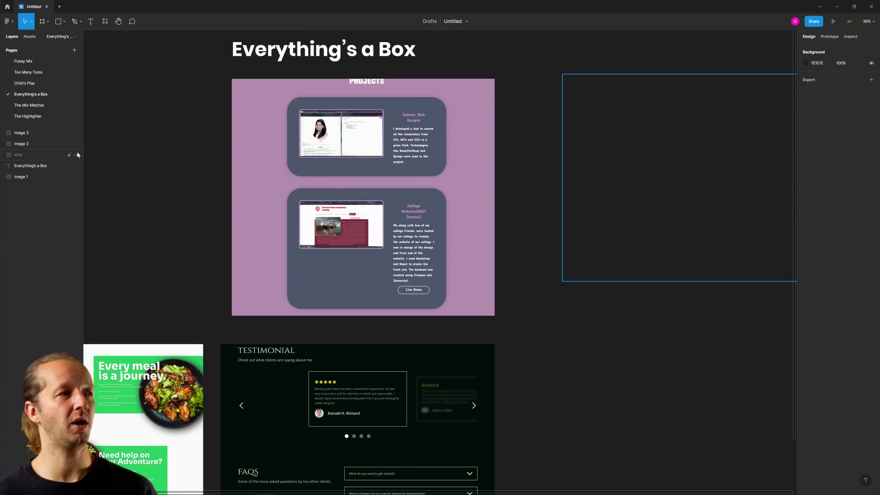
Unhide the 'after' frame and zoom in on the Stripe Sessions 'Watch Sessions on demand' page.
{"action": "left_click", "coordinate": [76, 154]}
{"action": "scroll", "coordinate": [221, 239], "scroll_direction": "right", "scroll_amount": 5}
{"action": "scroll", "coordinate": [393, 171], "scroll_direction": "up", "scroll_amount": 6}
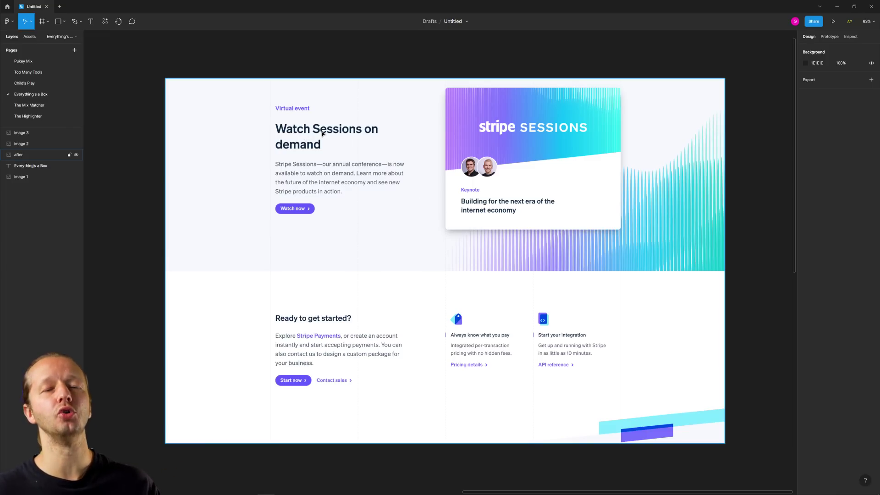
Open The Mix Matcher page and zoom in on the dark Name/Email/Message contact form.
{"action": "left_click", "coordinate": [27, 105]}
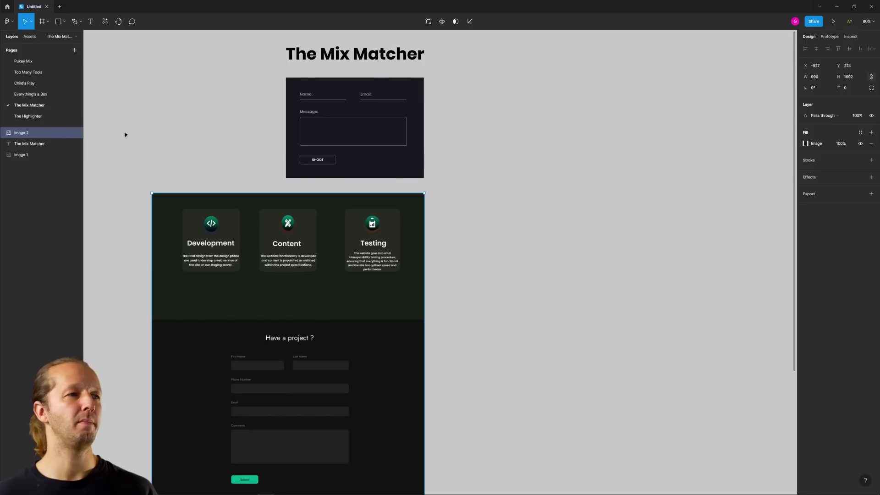
{"action": "left_click_drag", "start_coordinate": [177, 125], "coordinate": [355, 125]}
{"action": "scroll", "coordinate": [571, 206], "scroll_direction": "up", "scroll_amount": 5}
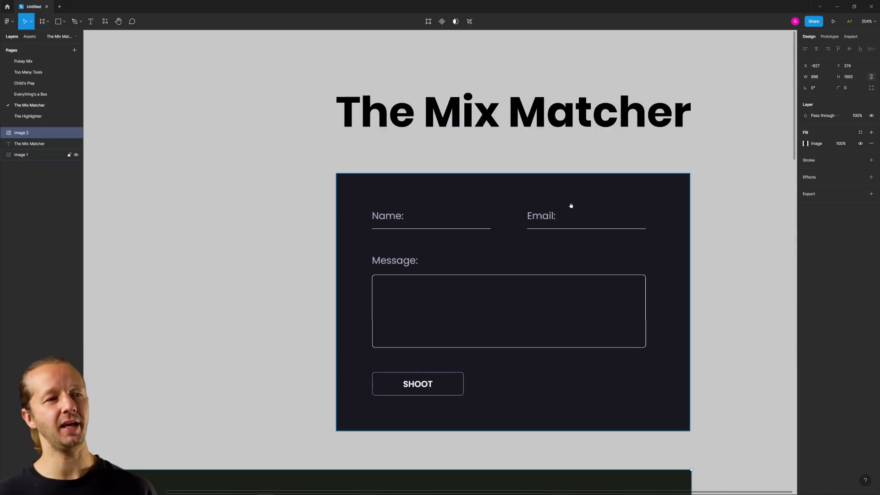
{"action": "scroll", "coordinate": [570, 206], "scroll_direction": "down", "scroll_amount": 3}
{"action": "left_click", "coordinate": [712, 164]}
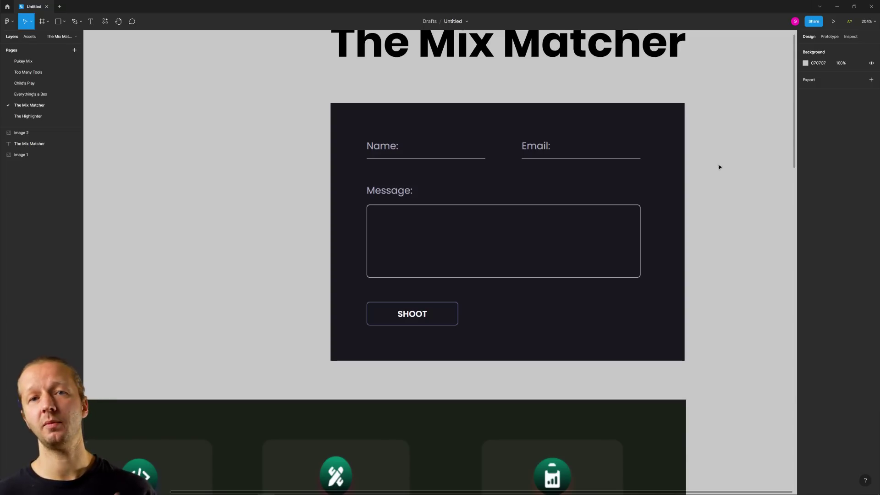
{"action": "scroll", "coordinate": [507, 170], "scroll_direction": "up", "scroll_amount": 2}
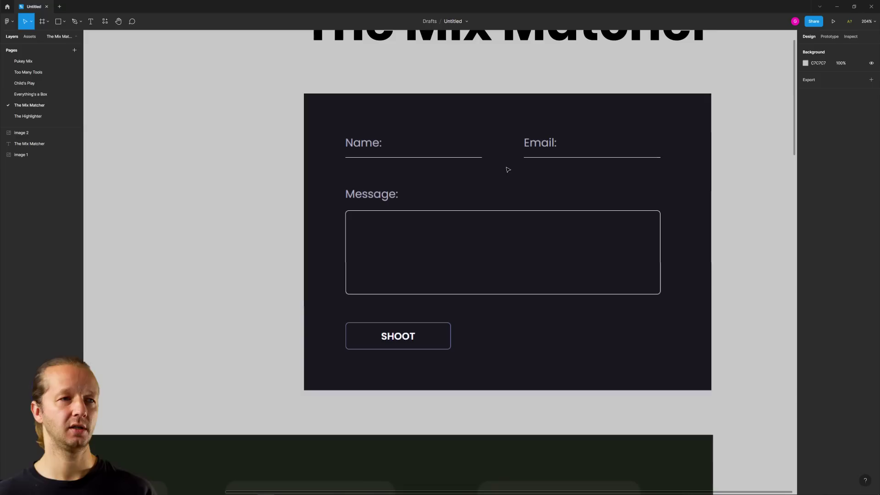
{"action": "scroll", "coordinate": [508, 169], "scroll_direction": "up", "scroll_amount": 1}
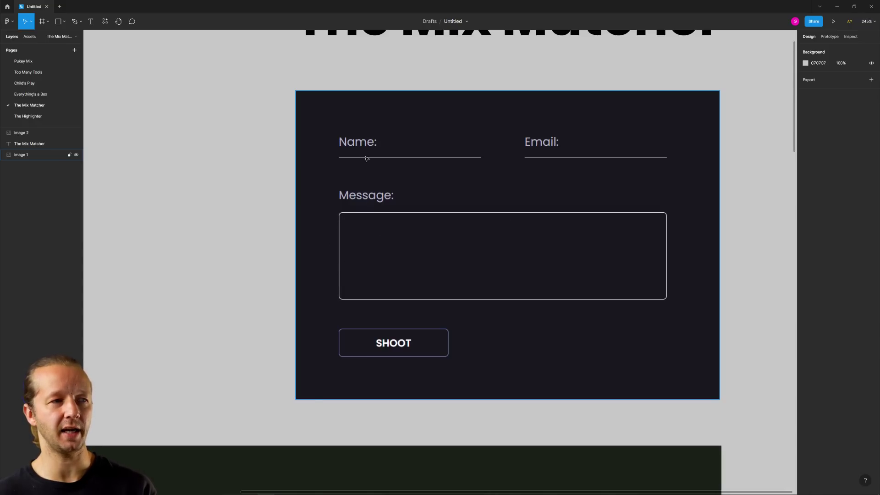
{"action": "scroll", "coordinate": [549, 345], "scroll_direction": "down", "scroll_amount": 3}
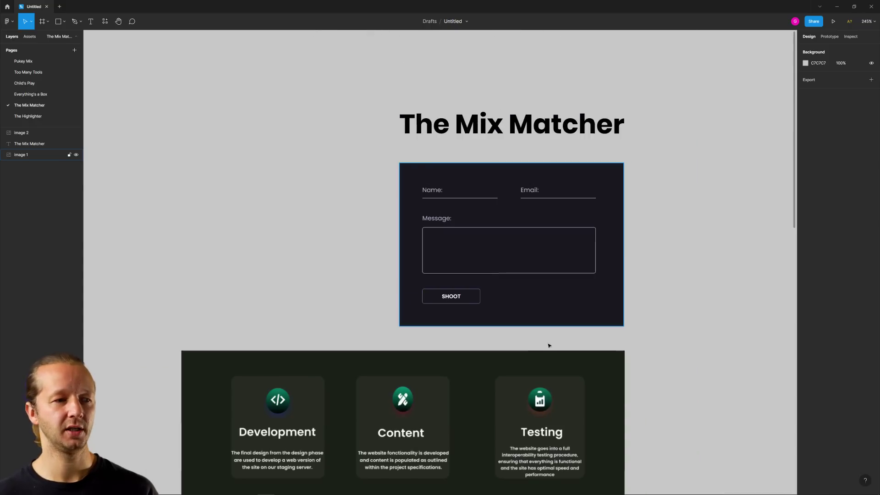
{"action": "scroll", "coordinate": [548, 345], "scroll_direction": "down", "scroll_amount": 5}
{"action": "left_click", "coordinate": [465, 205]}
{"action": "scroll", "coordinate": [465, 206], "scroll_direction": "up", "scroll_amount": 4}
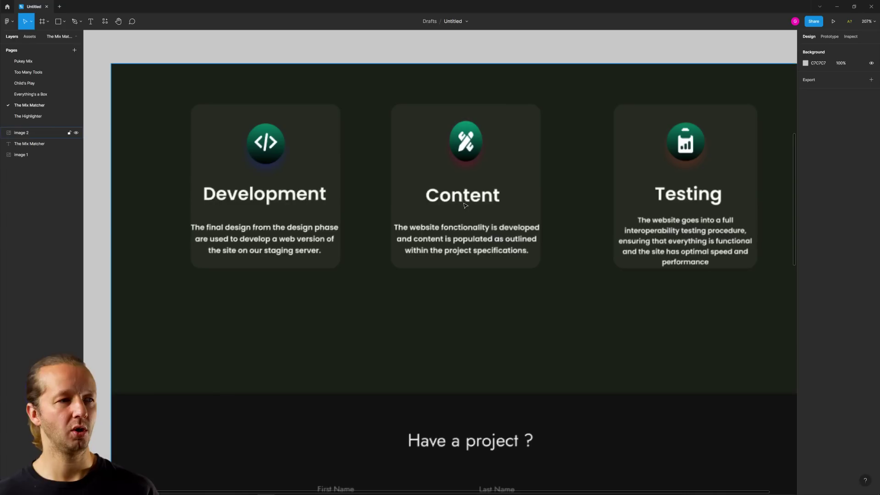
{"action": "scroll", "coordinate": [535, 232], "scroll_direction": "down", "scroll_amount": 1}
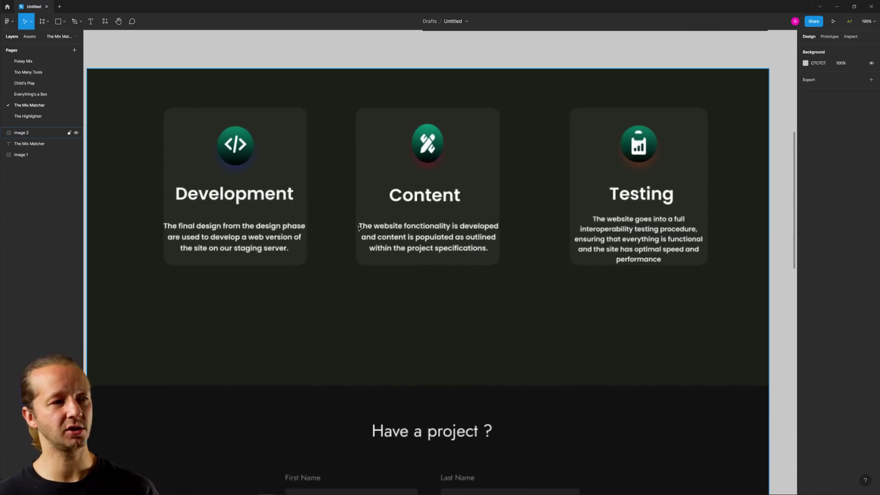
{"action": "scroll", "coordinate": [359, 227], "scroll_direction": "up", "scroll_amount": 3}
{"action": "scroll", "coordinate": [435, 293], "scroll_direction": "down", "scroll_amount": 8}
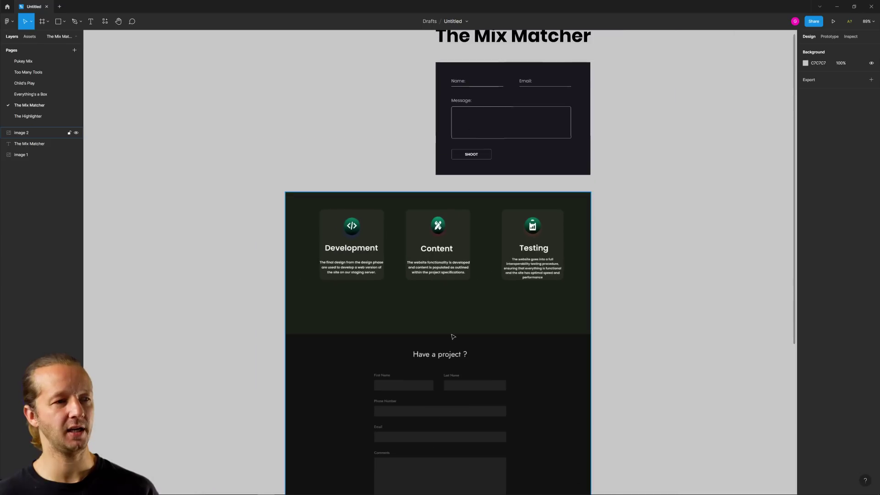
{"action": "scroll", "coordinate": [452, 337], "scroll_direction": "down", "scroll_amount": 8}
{"action": "scroll", "coordinate": [480, 255], "scroll_direction": "up", "scroll_amount": 6}
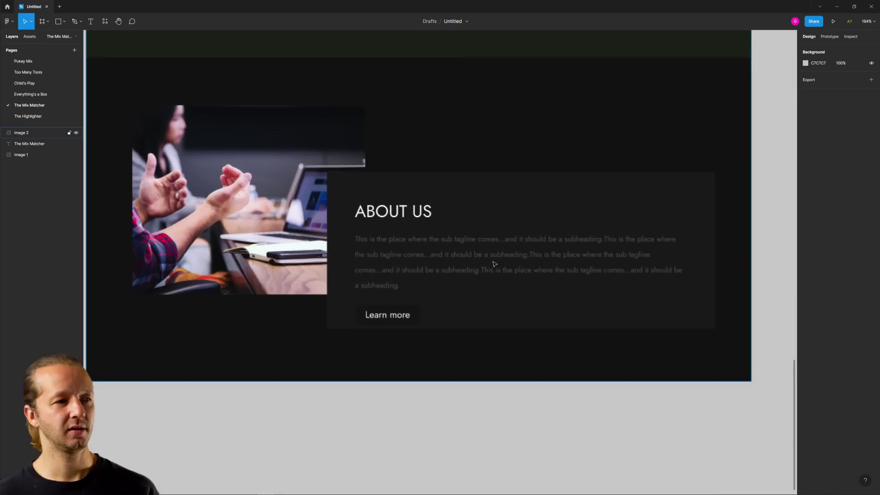
{"action": "scroll", "coordinate": [365, 287], "scroll_direction": "up", "scroll_amount": 1}
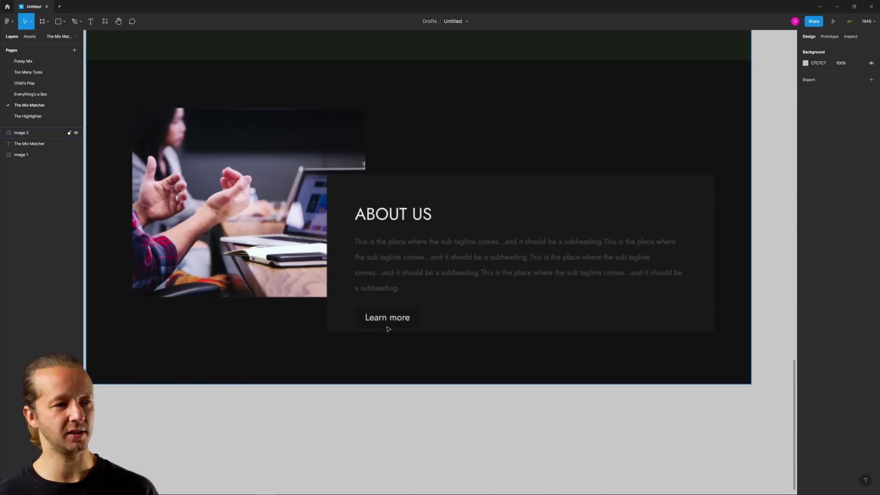
{"action": "scroll", "coordinate": [388, 329], "scroll_direction": "up", "scroll_amount": 2}
{"action": "scroll", "coordinate": [378, 336], "scroll_direction": "down", "scroll_amount": 1}
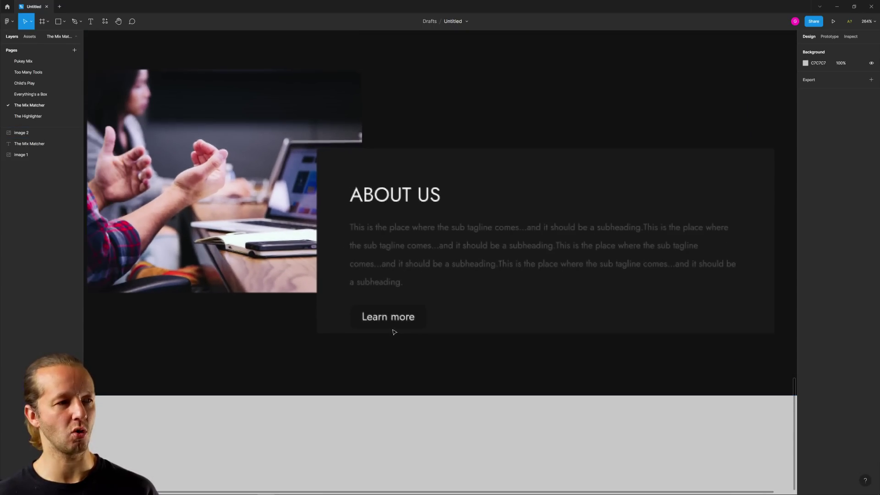
{"action": "scroll", "coordinate": [399, 176], "scroll_direction": "down", "scroll_amount": 4}
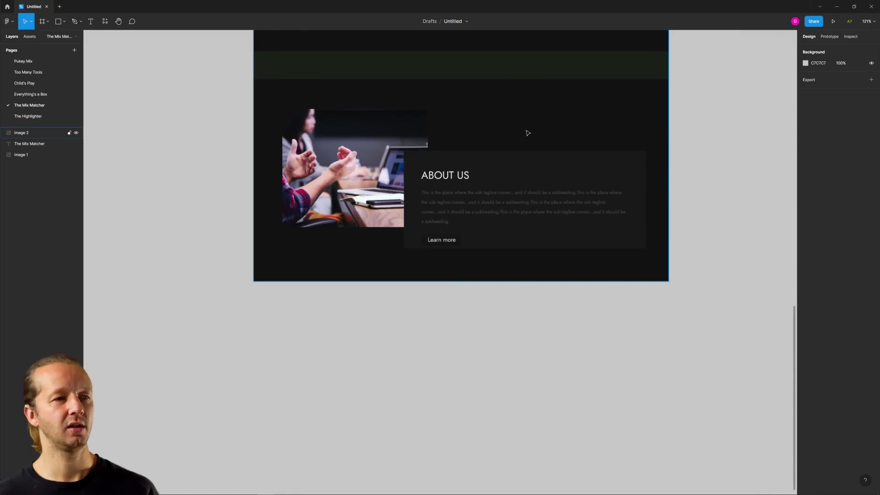
{"action": "scroll", "coordinate": [526, 132], "scroll_direction": "up", "scroll_amount": 10}
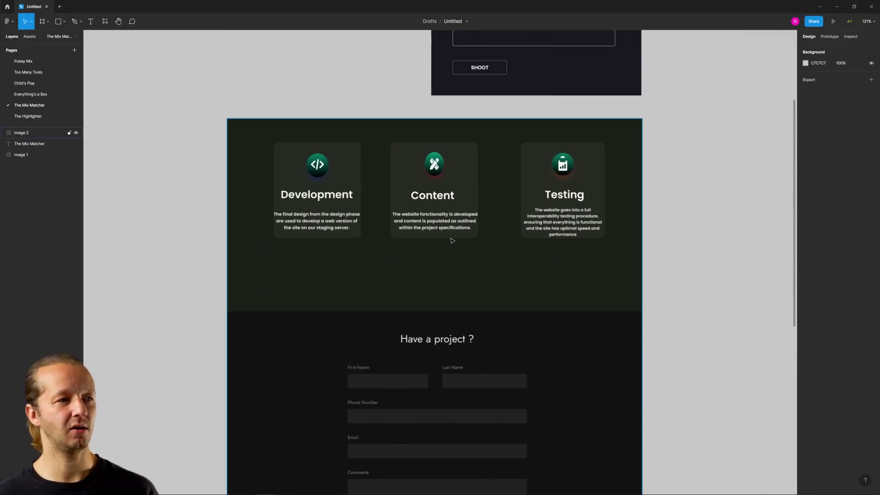
{"action": "scroll", "coordinate": [461, 245], "scroll_direction": "up", "scroll_amount": 4}
{"action": "scroll", "coordinate": [475, 304], "scroll_direction": "down", "scroll_amount": 5}
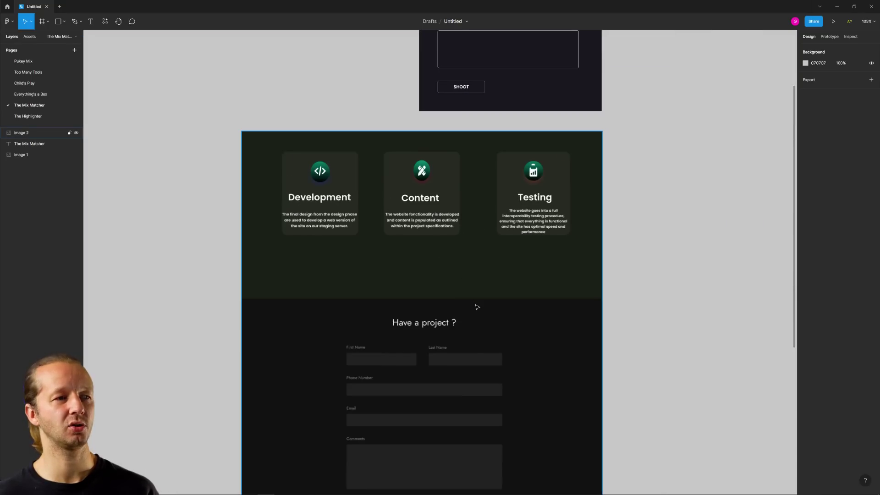
{"action": "scroll", "coordinate": [504, 312], "scroll_direction": "down", "scroll_amount": 2}
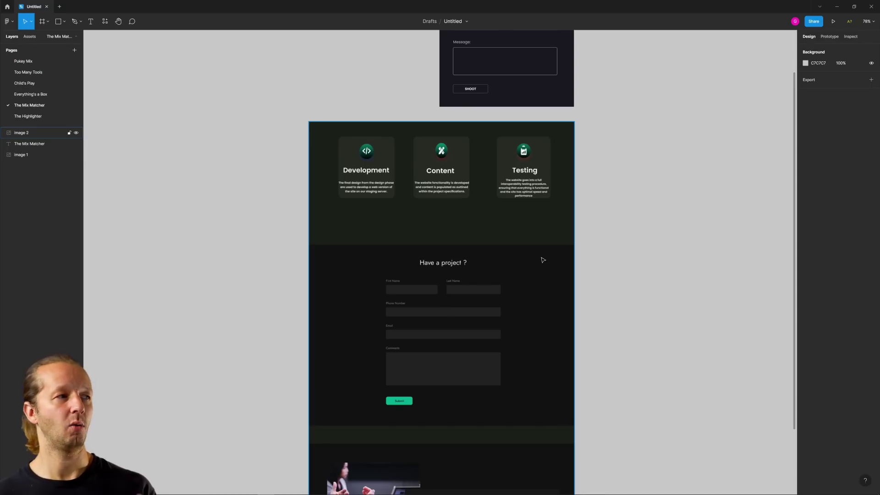
Open The Highlighter page, centre the SIZE? shoe site and inspect its red headline.
{"action": "left_click", "coordinate": [33, 116]}
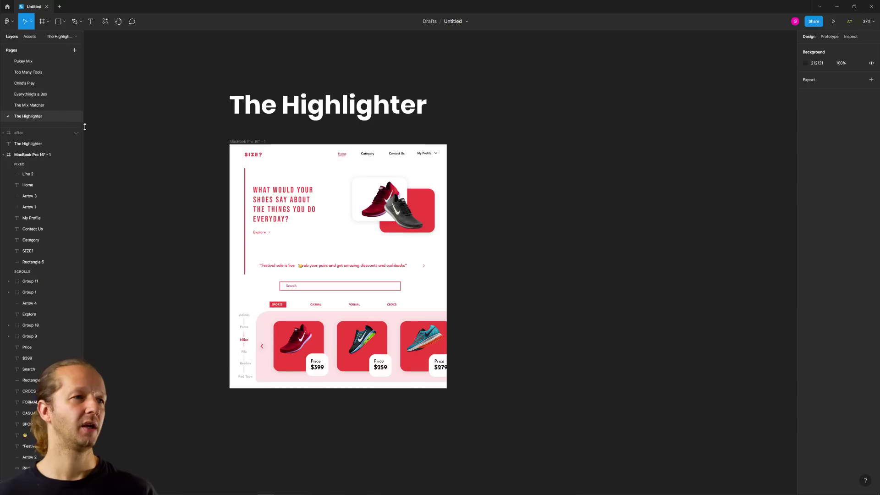
{"action": "mouse_move", "coordinate": [148, 145]}
{"action": "left_mouse_down"}
{"action": "mouse_move", "coordinate": [292, 186]}
{"action": "mouse_move", "coordinate": [288, 163]}
{"action": "left_mouse_up"}
{"action": "scroll", "coordinate": [474, 252], "scroll_direction": "up", "scroll_amount": 5}
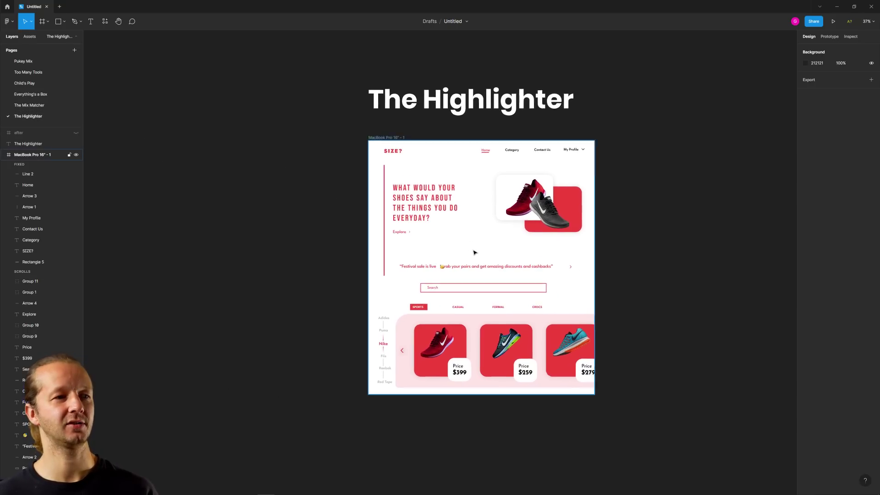
{"action": "left_click_drag", "start_coordinate": [689, 229], "coordinate": [644, 223]}
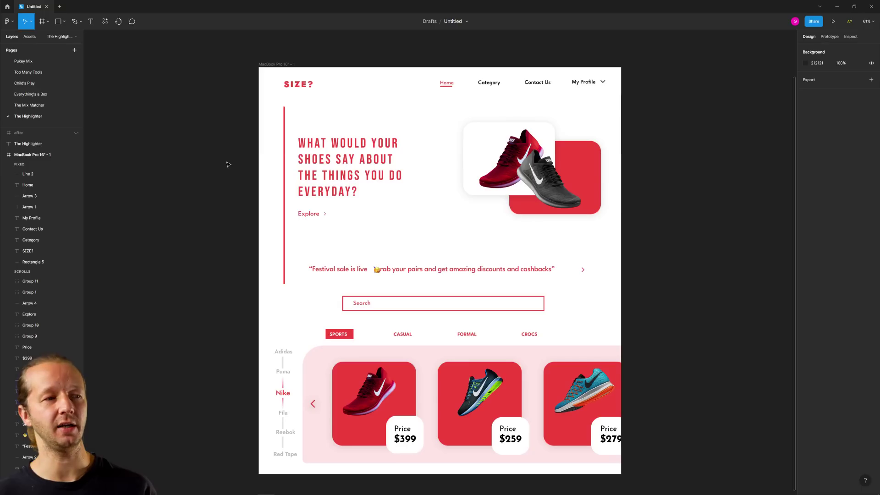
{"action": "left_click", "coordinate": [332, 175]}
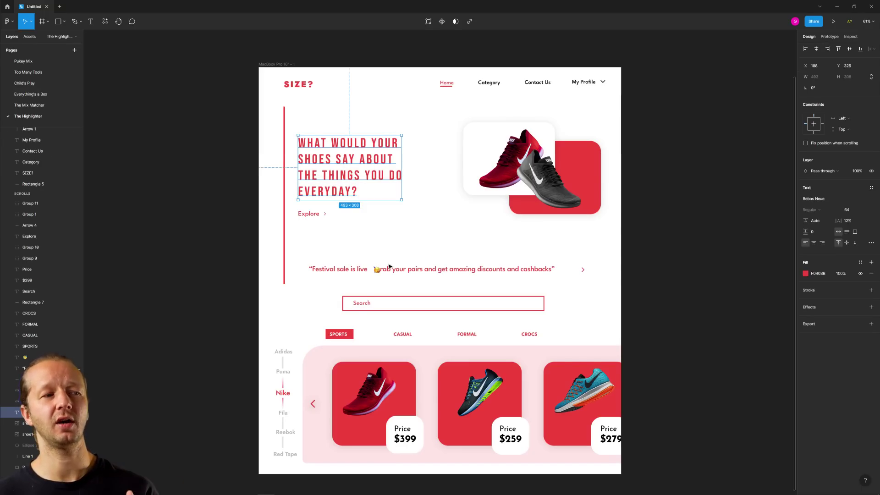
{"action": "left_click", "coordinate": [218, 215]}
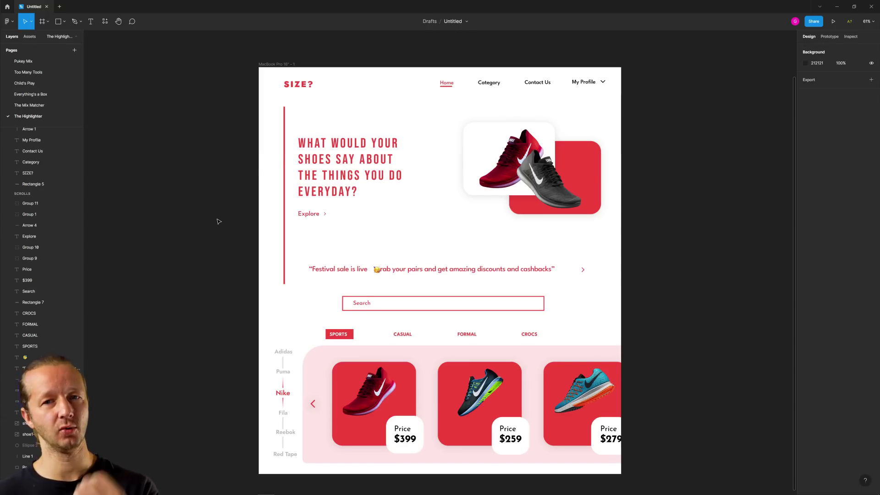
{"action": "scroll", "coordinate": [69, 147], "scroll_direction": "up", "scroll_amount": 3}
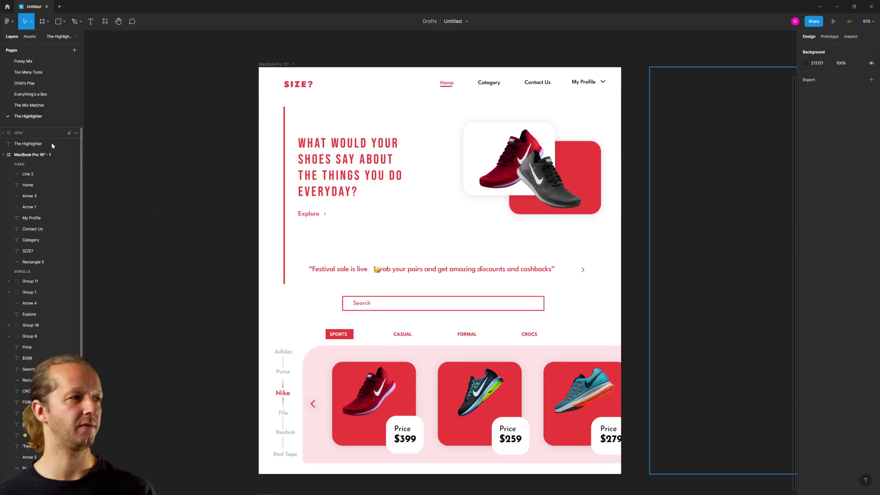
Reveal the 'after' frame and fit both SIZE? designs in view with Shift+1.
{"action": "left_click", "coordinate": [76, 133]}
{"action": "key", "text": "shift+1"}
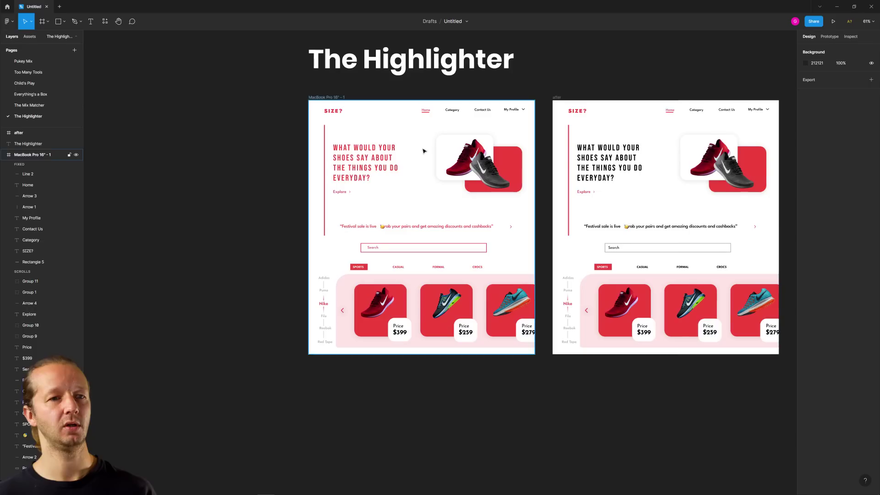
{"action": "scroll", "coordinate": [439, 191], "scroll_direction": "up", "scroll_amount": 2}
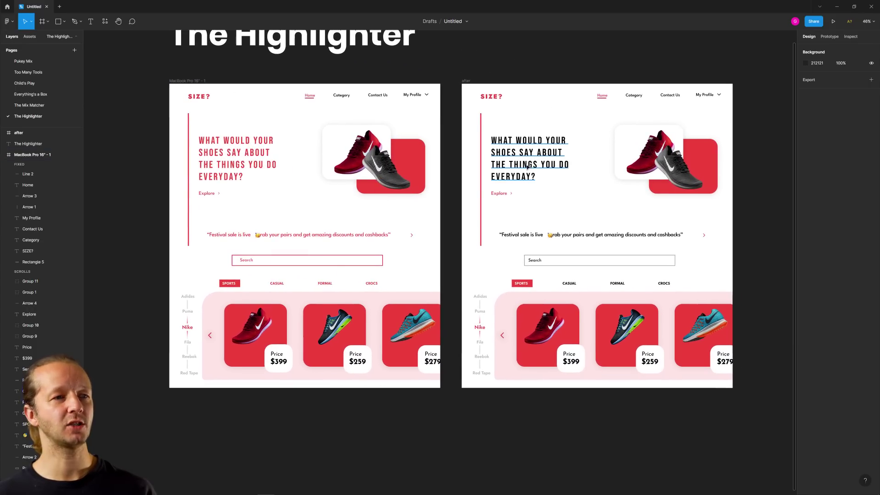
{"action": "left_click", "coordinate": [529, 185]}
{"action": "left_click", "coordinate": [578, 185]}
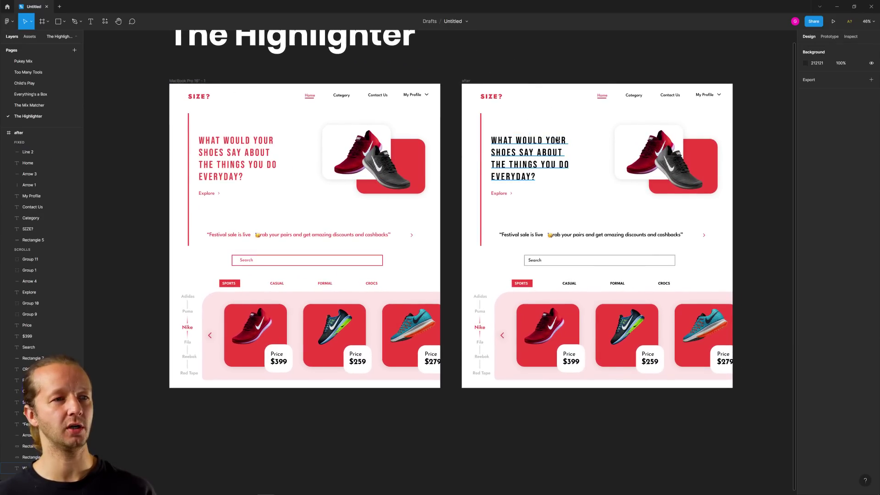
Inspect the after frame's black headline and Festival sale line.
{"action": "scroll", "coordinate": [538, 143], "scroll_direction": "up", "scroll_amount": 3}
{"action": "left_click", "coordinate": [530, 163]}
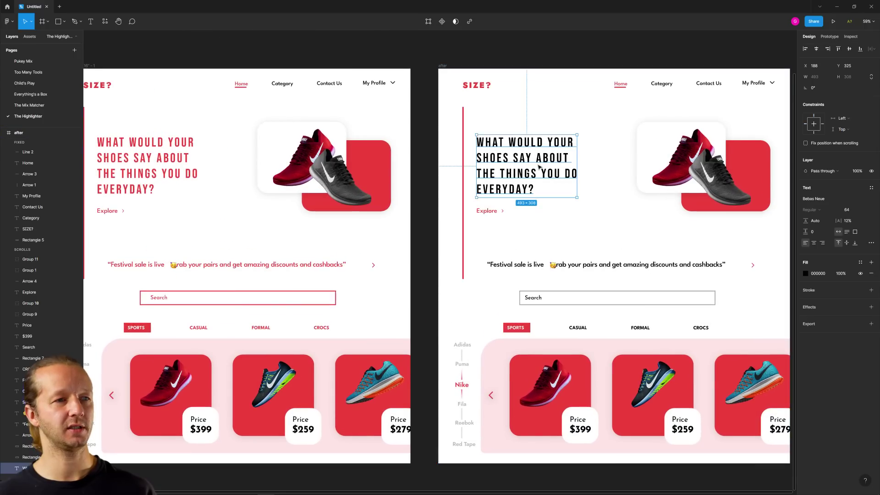
{"action": "scroll", "coordinate": [527, 172], "scroll_direction": "up", "scroll_amount": 2}
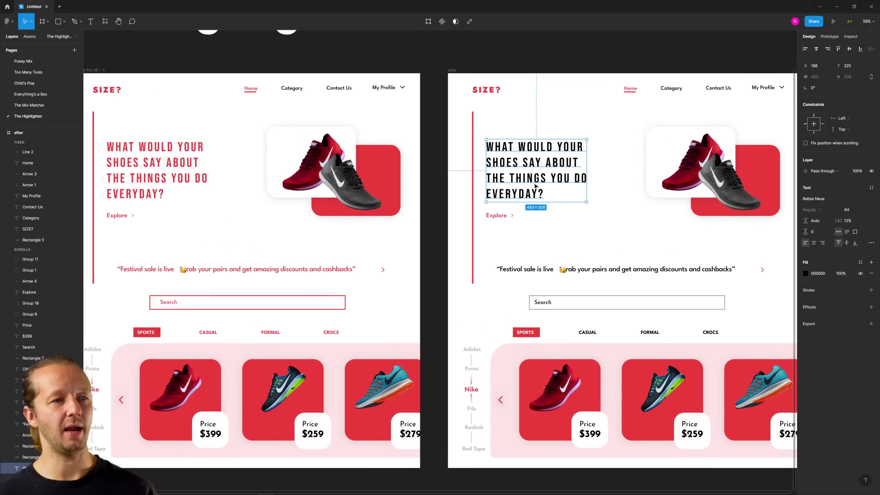
{"action": "scroll", "coordinate": [530, 195], "scroll_direction": "up", "scroll_amount": 3}
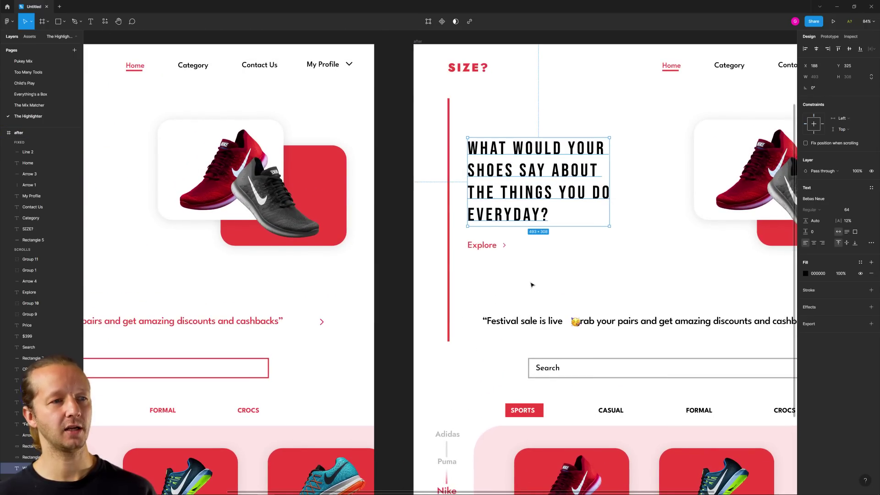
{"action": "scroll", "coordinate": [532, 285], "scroll_direction": "down", "scroll_amount": 5}
{"action": "left_click", "coordinate": [468, 169]}
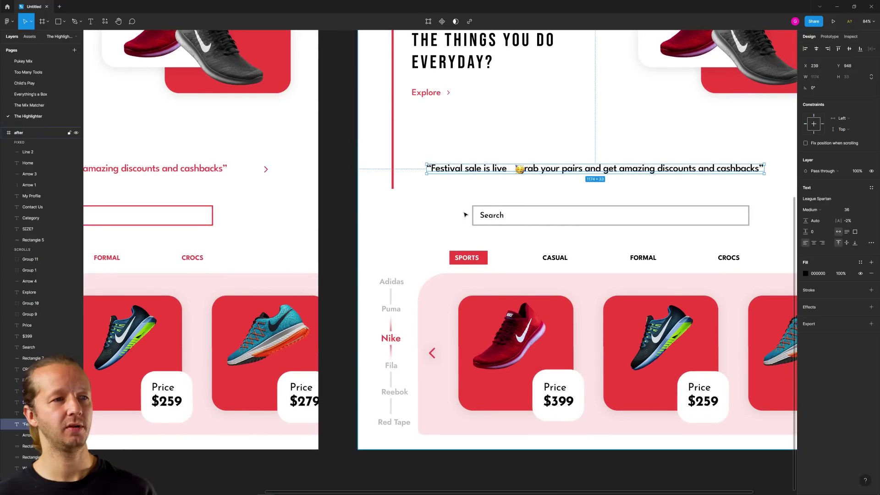
{"action": "scroll", "coordinate": [465, 214], "scroll_direction": "down", "scroll_amount": 3}
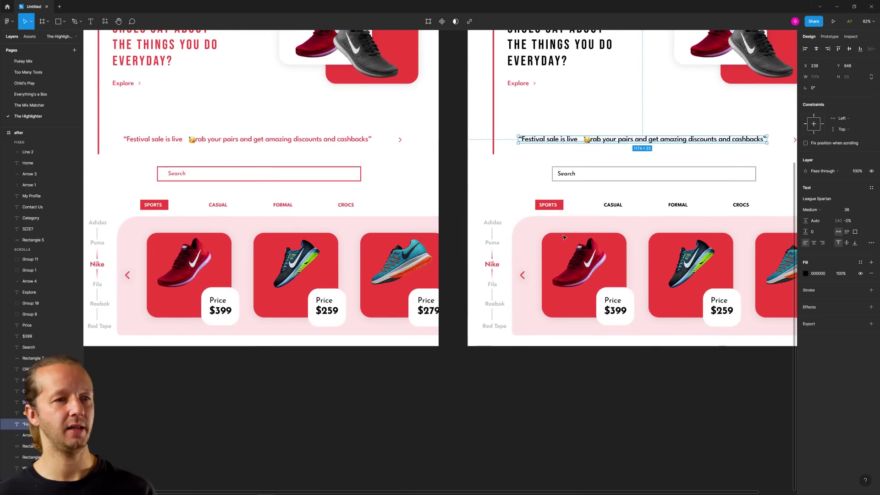
{"action": "scroll", "coordinate": [573, 224], "scroll_direction": "right", "scroll_amount": 3}
{"action": "scroll", "coordinate": [527, 211], "scroll_direction": "up", "scroll_amount": 5}
Compare the CASUAL, FORMAL and CROCS category labels, then clear the selection.
{"action": "left_click", "coordinate": [431, 198]}
{"action": "left_click", "coordinate": [548, 198]}
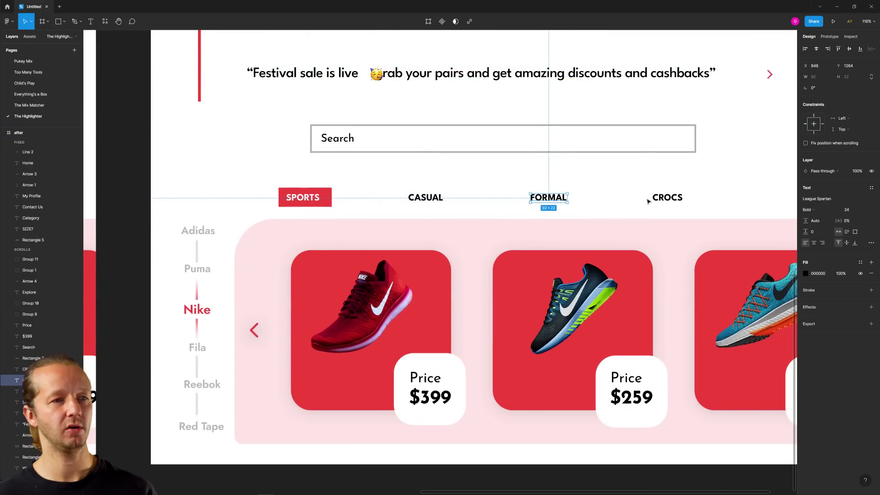
{"action": "left_click", "coordinate": [653, 199]}
{"action": "scroll", "coordinate": [450, 183], "scroll_direction": "down", "scroll_amount": 5}
{"action": "key", "text": "Escape"}
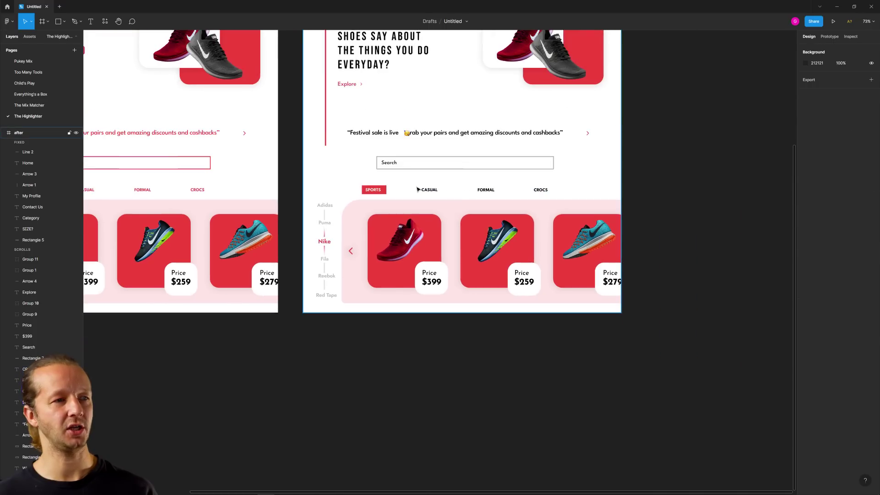
{"action": "scroll", "coordinate": [418, 189], "scroll_direction": "down", "scroll_amount": 4}
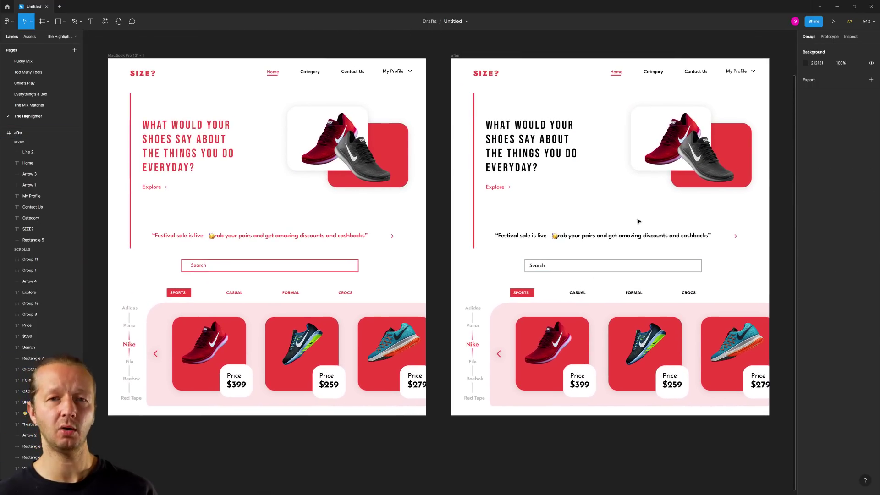
{"action": "scroll", "coordinate": [609, 211], "scroll_direction": "down", "scroll_amount": 3}
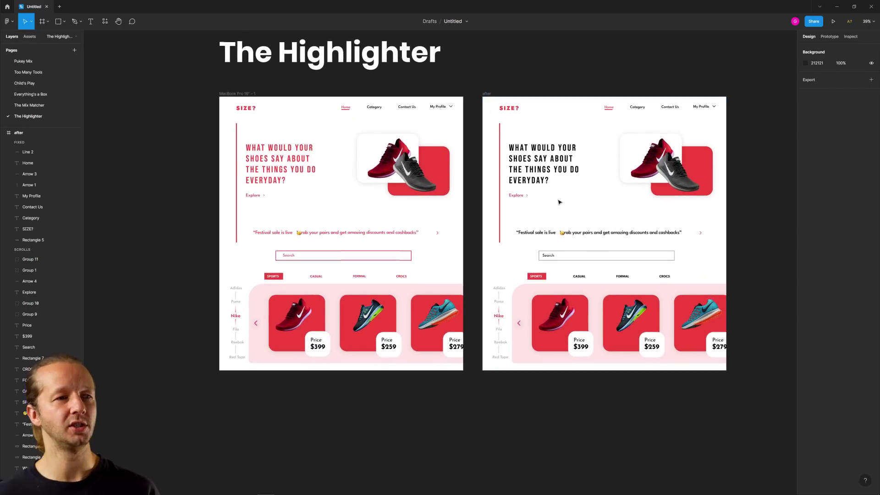
{"action": "scroll", "coordinate": [558, 202], "scroll_direction": "up", "scroll_amount": 2}
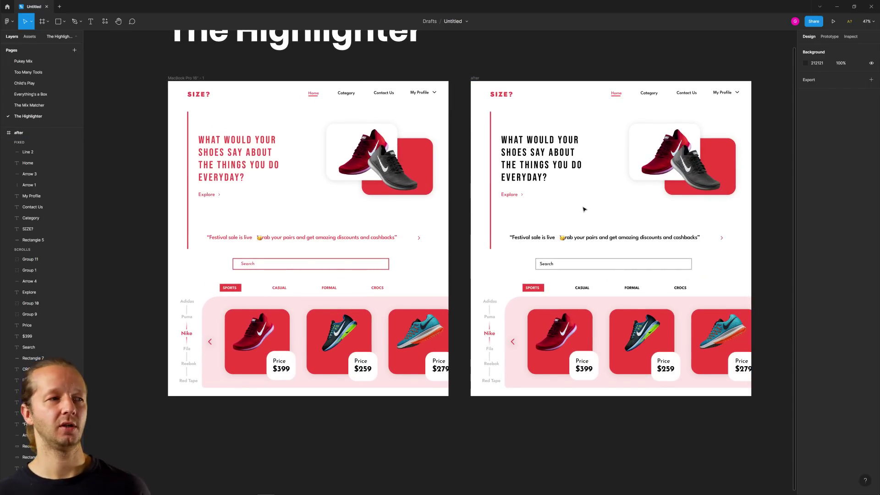
{"action": "left_click", "coordinate": [553, 169]}
{"action": "left_click", "coordinate": [552, 212]}
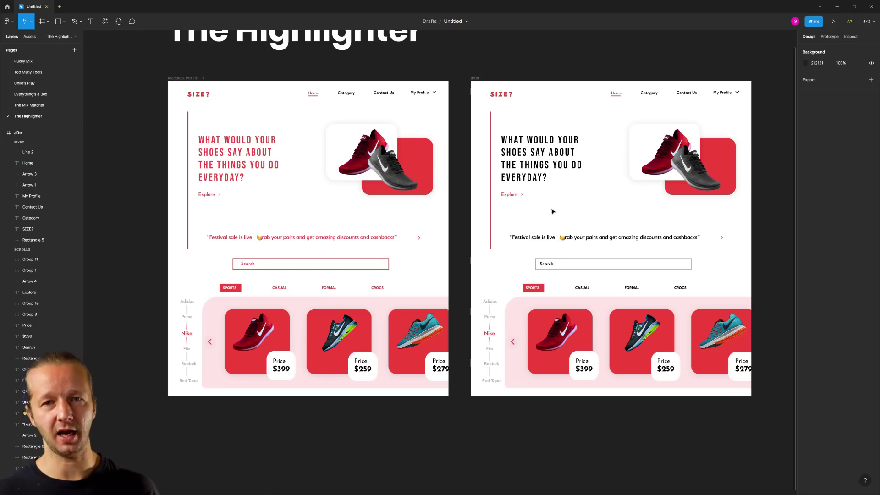
{"action": "scroll", "coordinate": [582, 133], "scroll_direction": "up", "scroll_amount": 5, "text": "ctrl"}
{"action": "scroll", "coordinate": [583, 136], "scroll_direction": "left", "scroll_amount": 5}
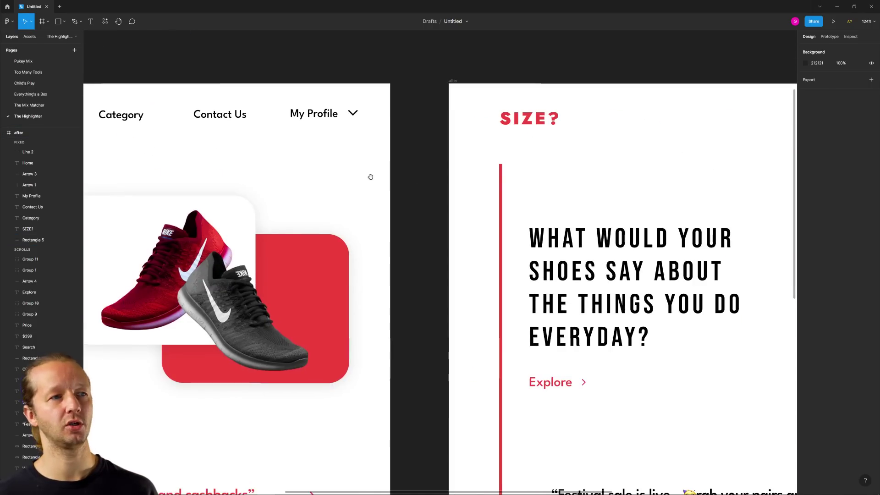
{"action": "scroll", "coordinate": [687, 163], "scroll_direction": "right", "scroll_amount": 8}
{"action": "scroll", "coordinate": [408, 147], "scroll_direction": "up", "scroll_amount": 1}
{"action": "scroll", "coordinate": [367, 145], "scroll_direction": "up", "scroll_amount": 2, "text": "ctrl"}
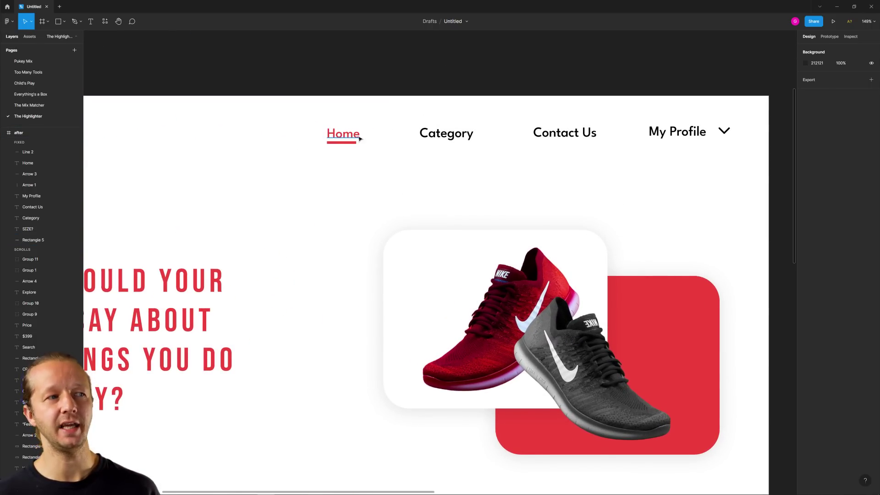
{"action": "scroll", "coordinate": [346, 143], "scroll_direction": "down", "scroll_amount": 10, "text": "ctrl"}
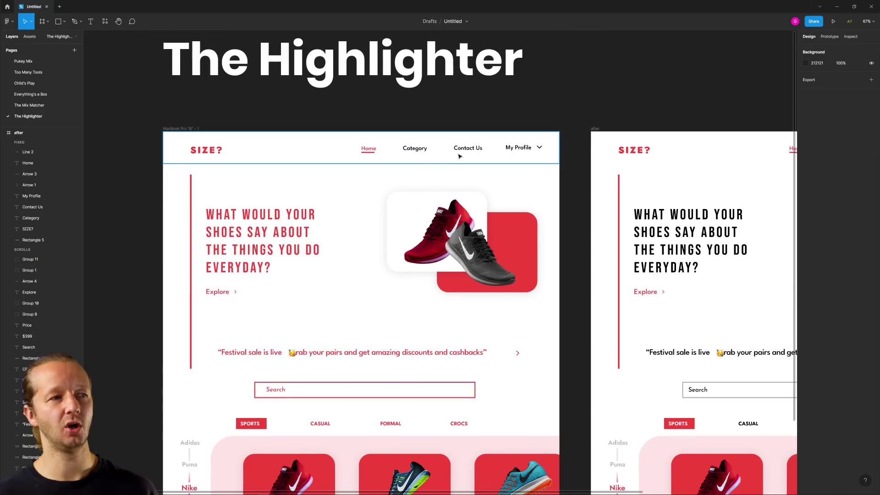
{"action": "scroll", "coordinate": [258, 245], "scroll_direction": "up", "scroll_amount": 4, "text": "ctrl"}
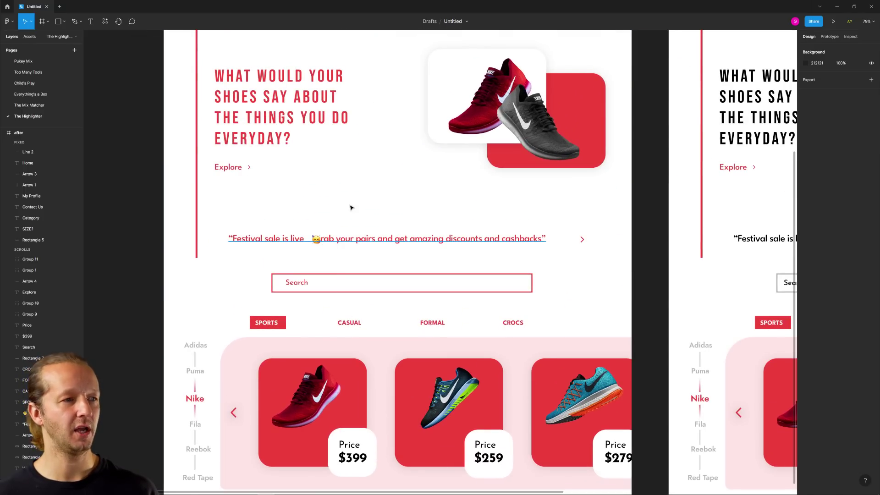